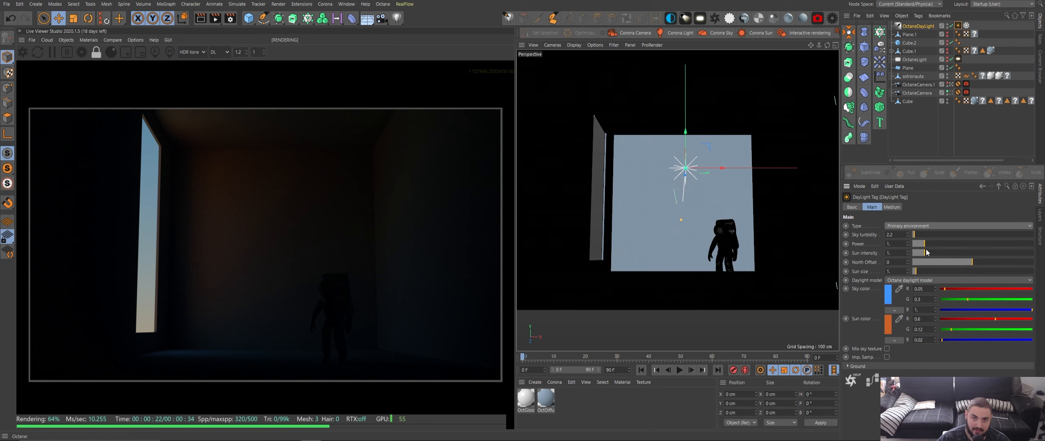
Try a sun intensity of about 6.5 and a north offset of about 0.5 on the daylight tag, undoing each
drag(925, 254, 990, 253)
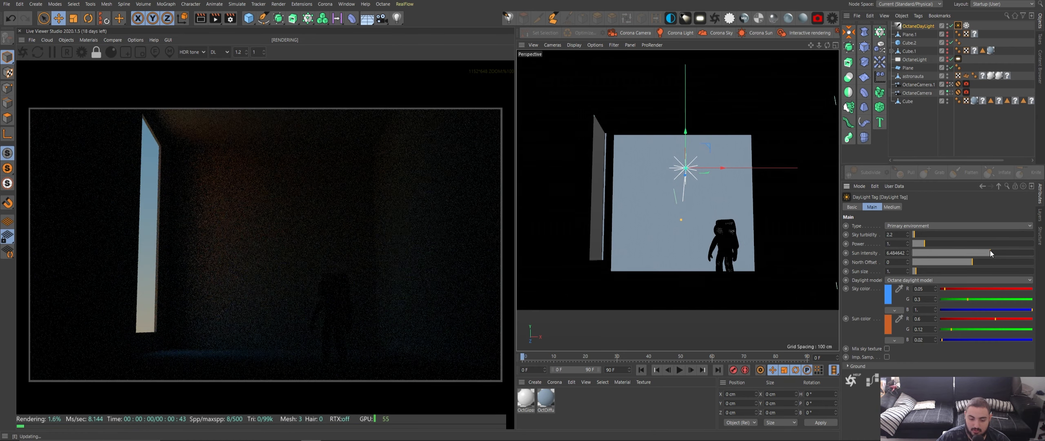
key(ctrl+z)
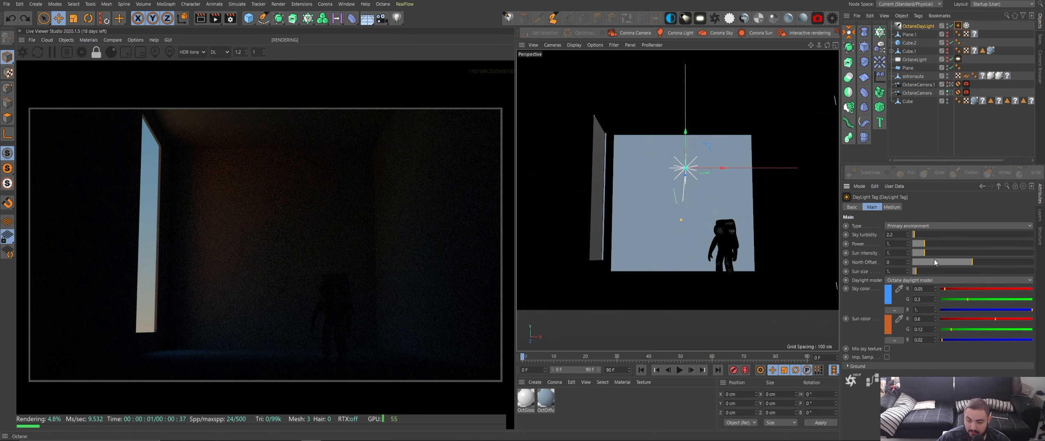
drag(965, 262, 1001, 257)
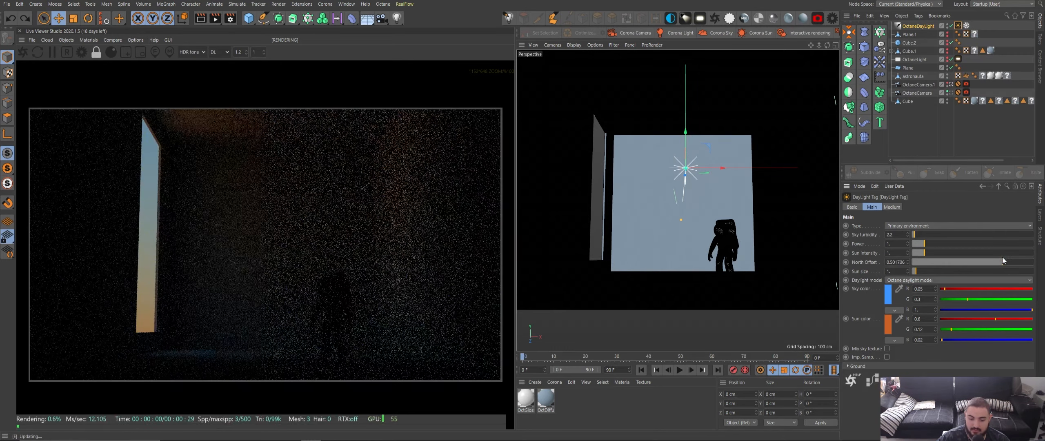
key(ctrl+z)
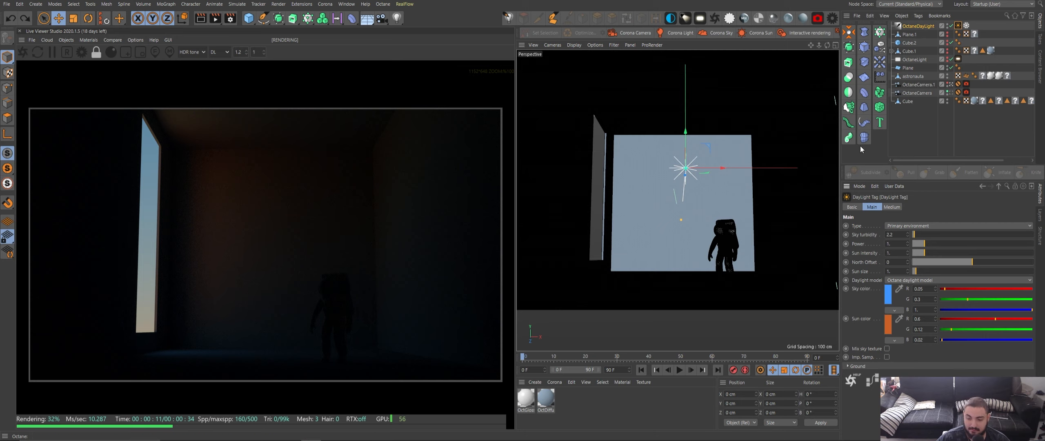
Rotate the OctaneDayLight to a pitch of about -12.8° to change the sun's height
click(926, 27)
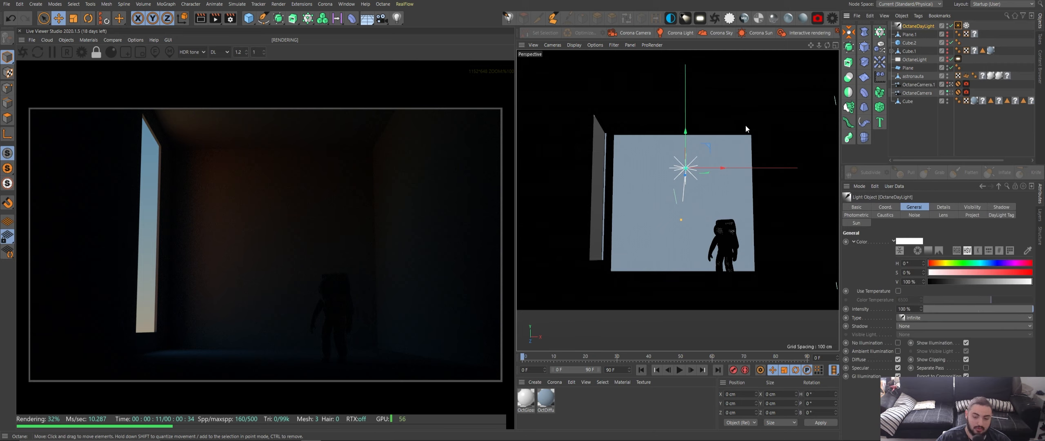
key(r)
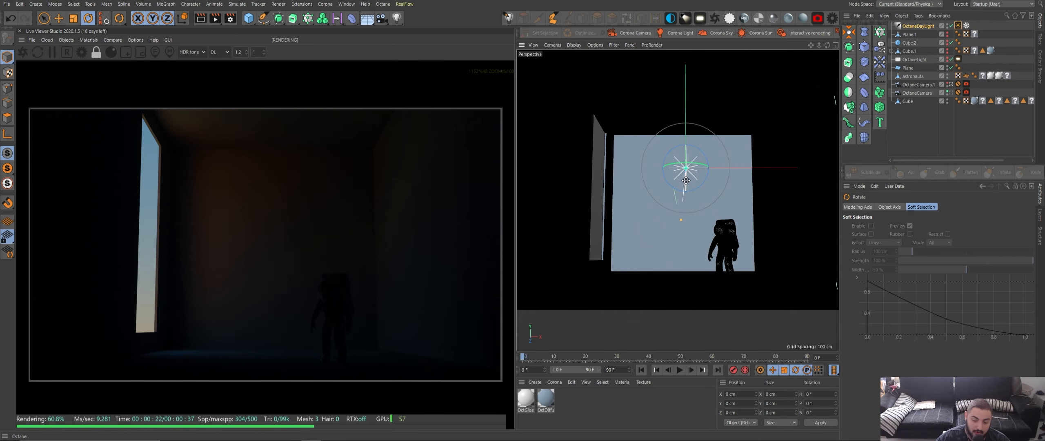
drag(686, 181, 689, 168)
click(563, 175)
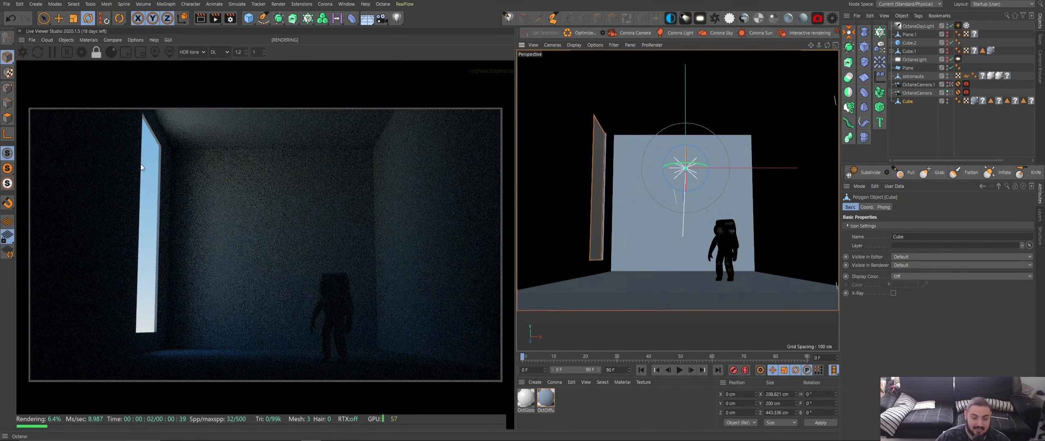
With the room viewed from outside, set the daylight tag's sun size to about 1.43
click(951, 85)
scroll(753, 170, down, 4)
alt+drag(636, 225, 702, 232)
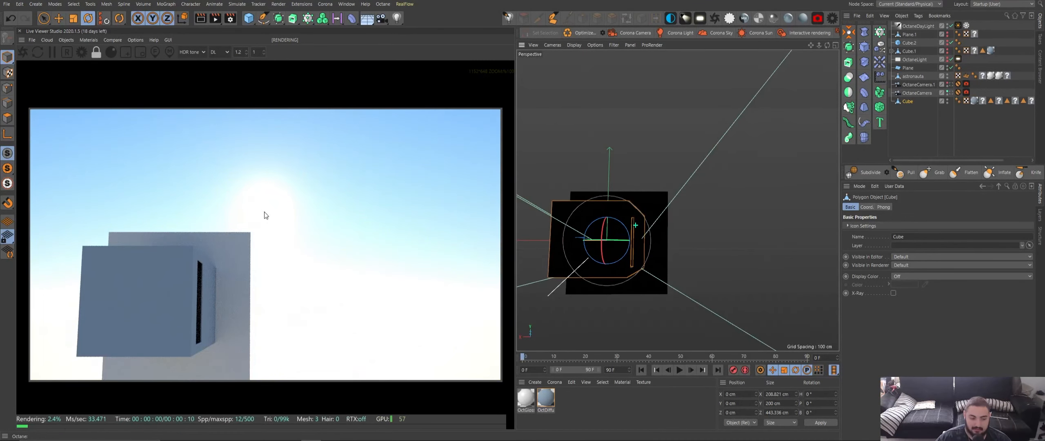
alt+drag(744, 253, 730, 245)
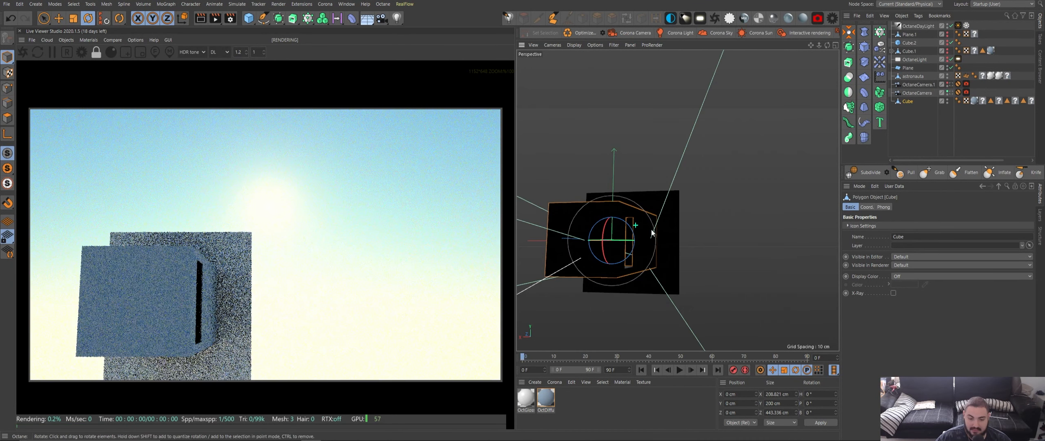
click(918, 26)
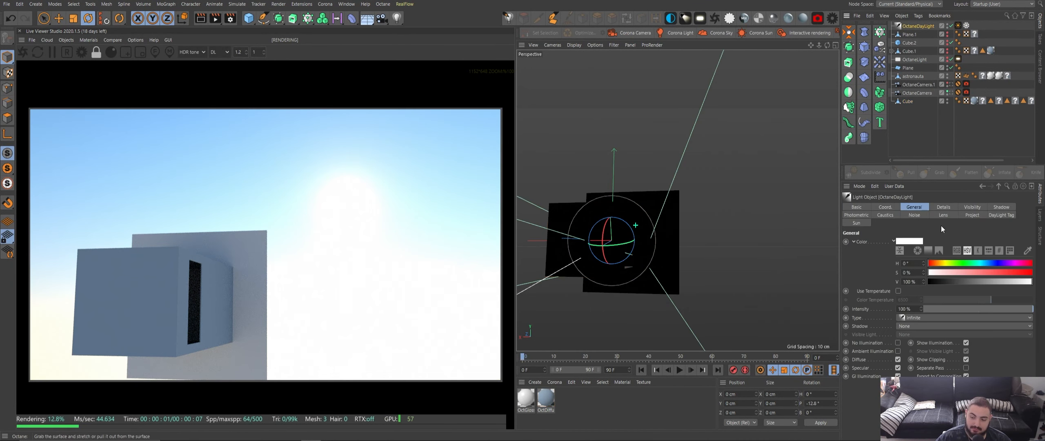
click(958, 26)
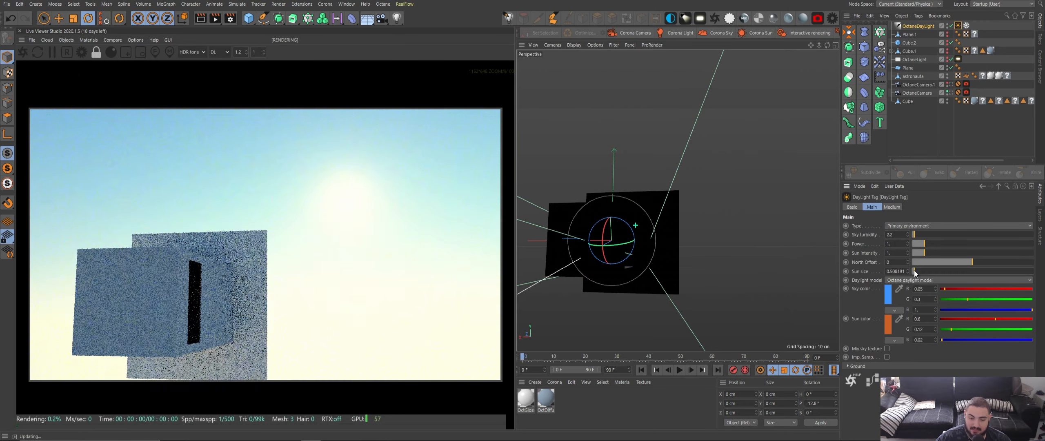
mouse_move(914, 271)
mouse_down()
mouse_move(961, 267)
mouse_move(918, 272)
mouse_up()
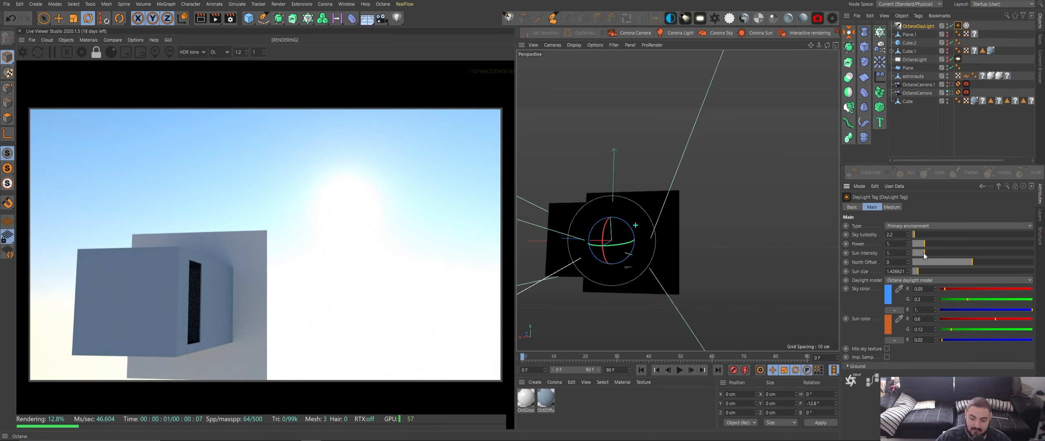
Set the sky turbidity to 2, trying a higher value of about 3.55 and undoing it
drag(916, 237, 890, 240)
click(941, 236)
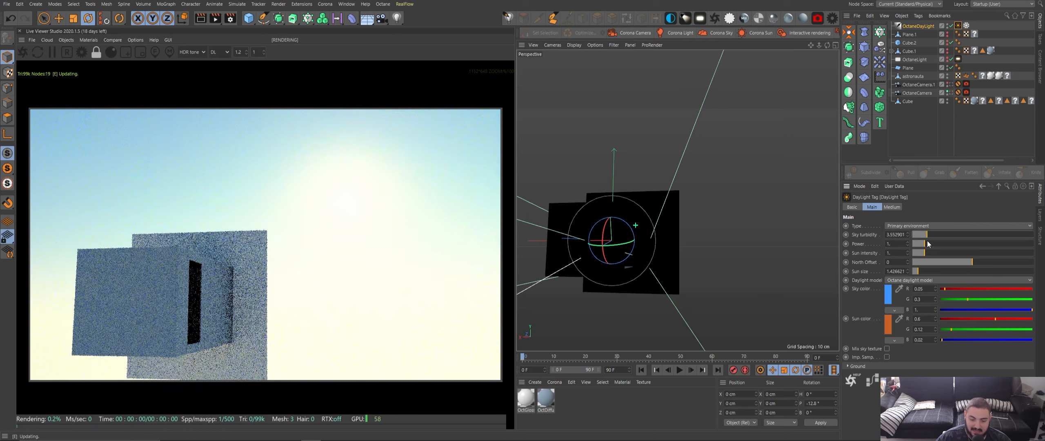
key(ctrl+z)
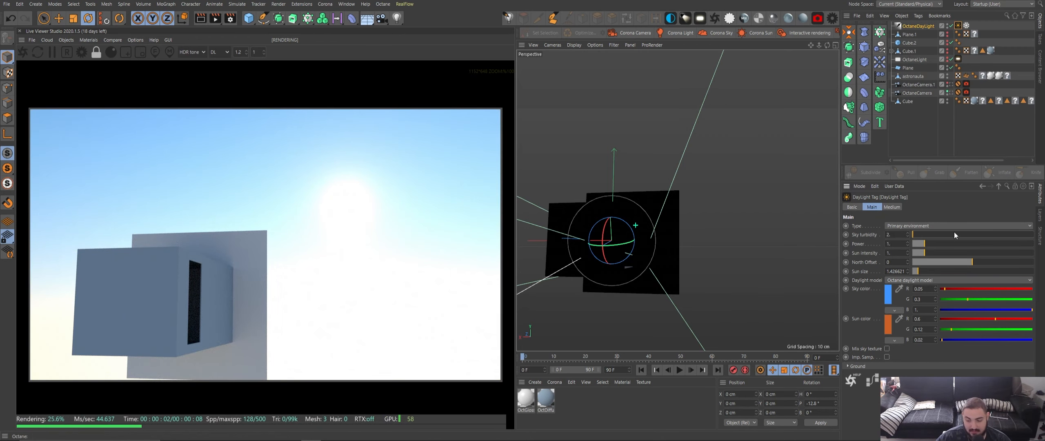
Adjust the sun direction with a north offset of about 0.427, looking through OctaneCamera.1 again
click(970, 261)
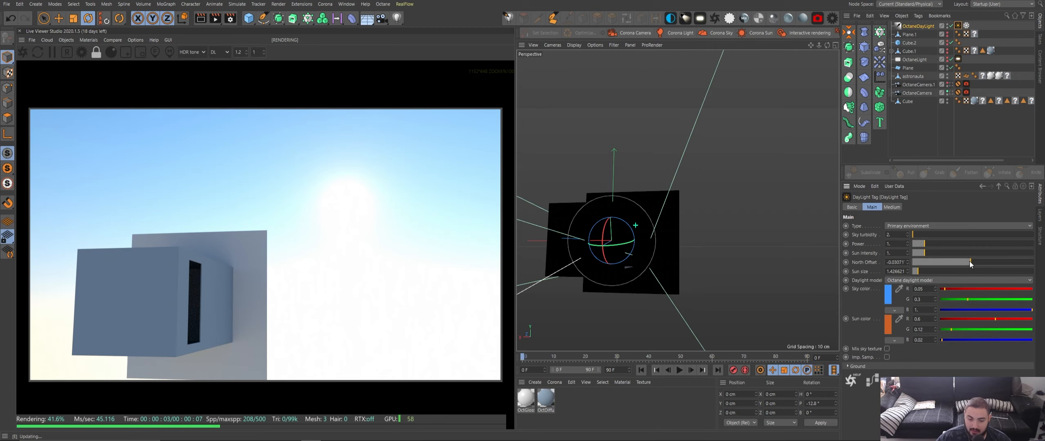
drag(973, 262, 969, 262)
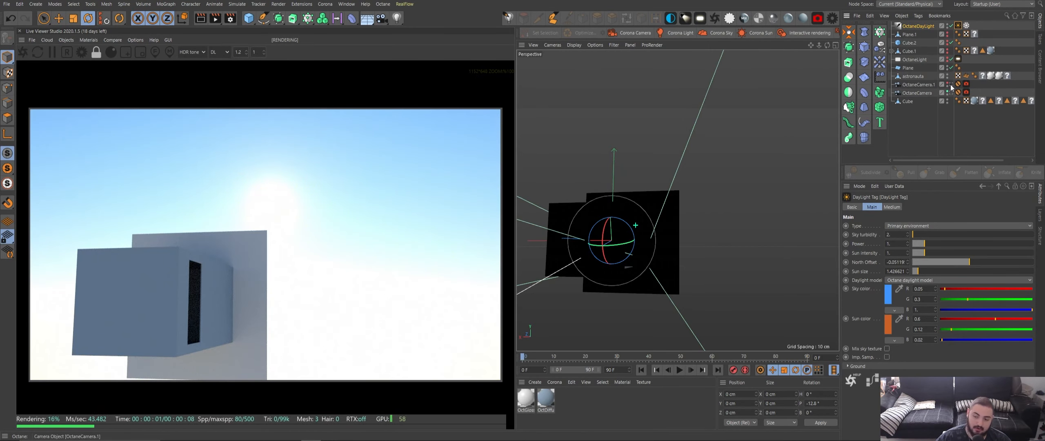
click(951, 84)
drag(969, 262, 997, 261)
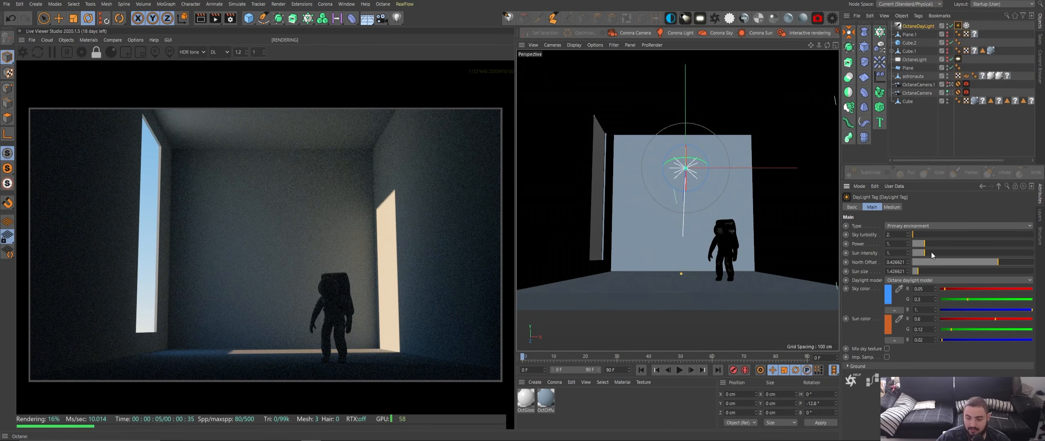
Set the daylight power to about 1.23 and rotate the OctaneDayLight to a pitch of about -6°
drag(924, 244, 927, 243)
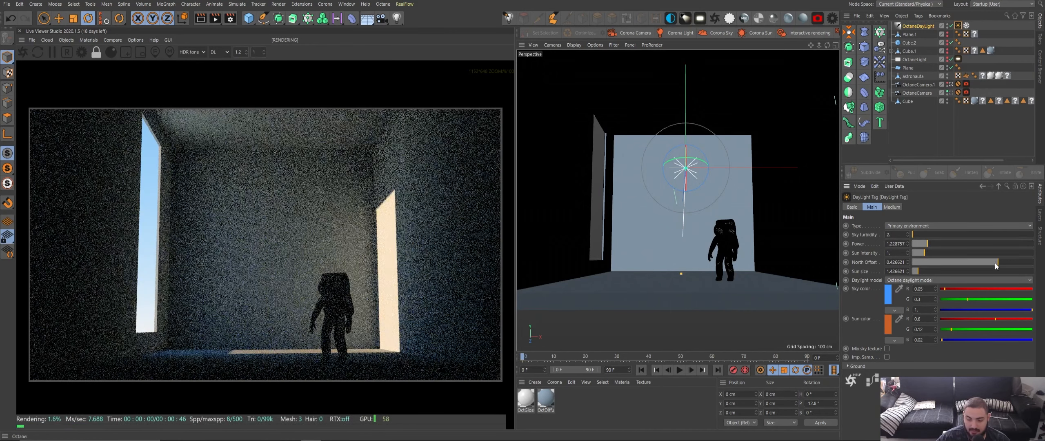
drag(686, 175, 685, 131)
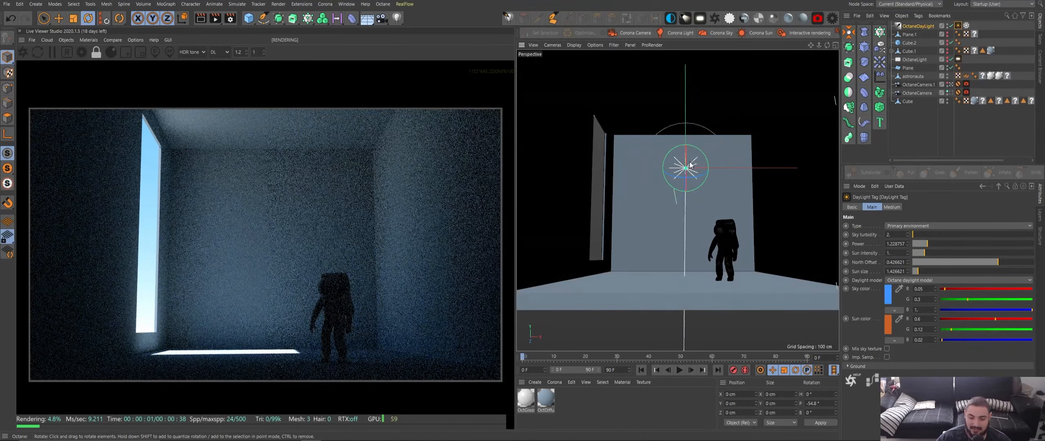
drag(688, 162, 700, 204)
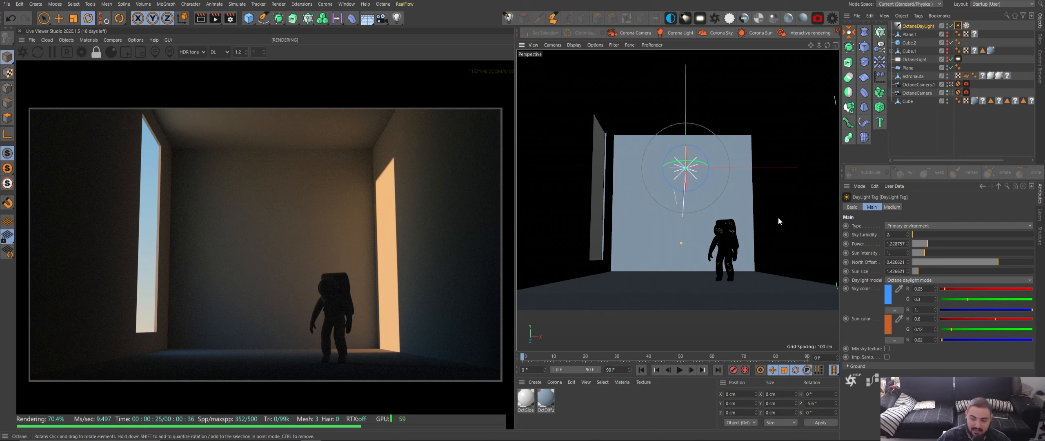
Try the Preetham daylight model and inspect its sky from outside the room before returning to the camera view
click(901, 279)
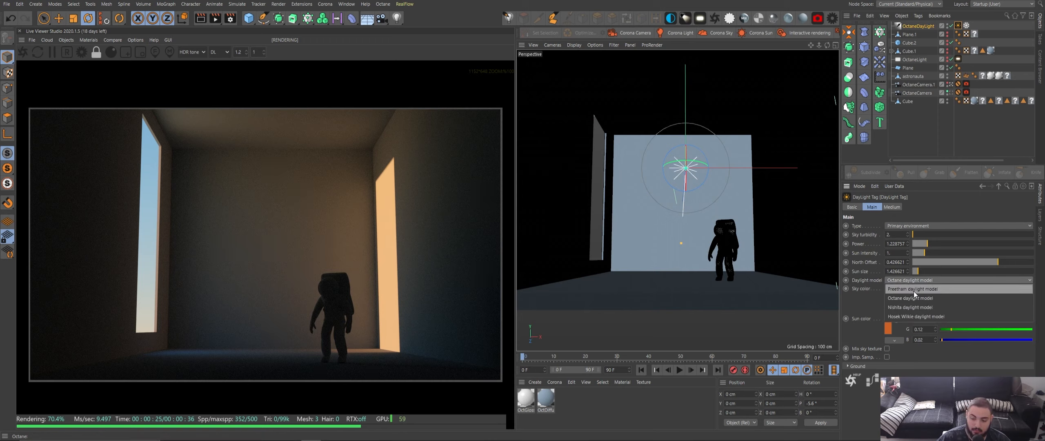
click(913, 290)
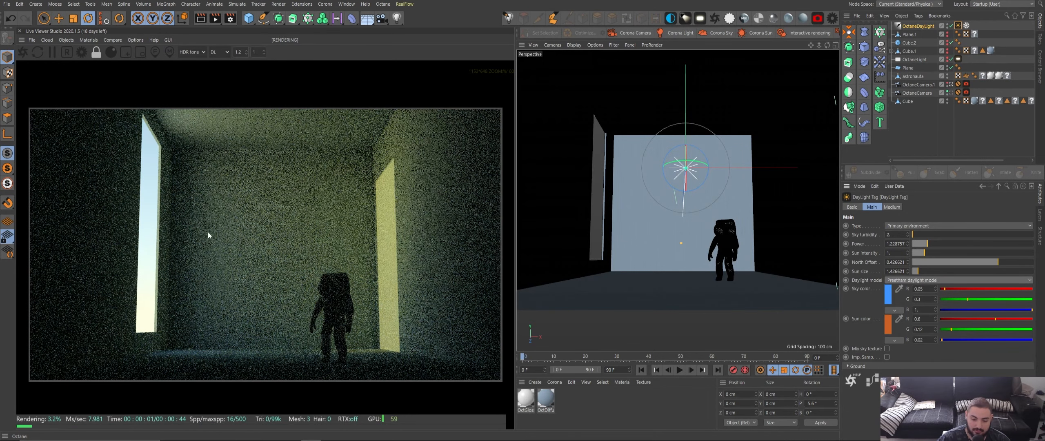
click(947, 92)
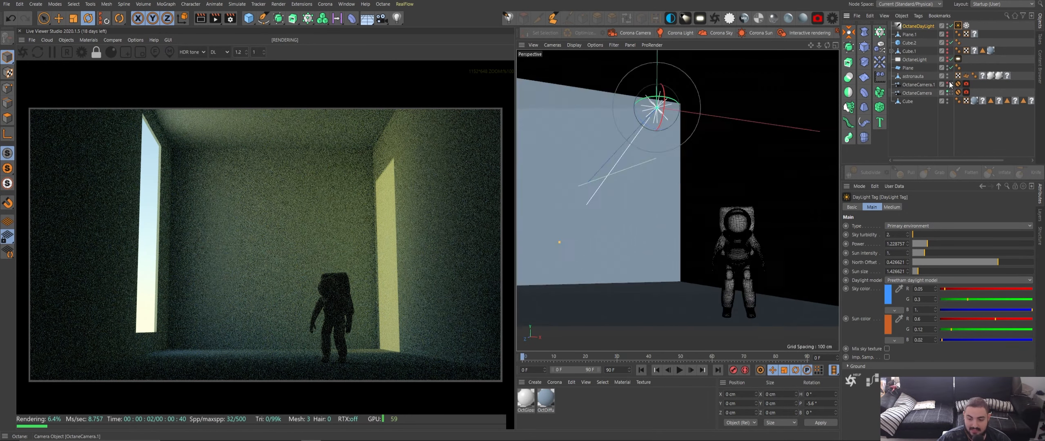
alt+drag(711, 233, 591, 228)
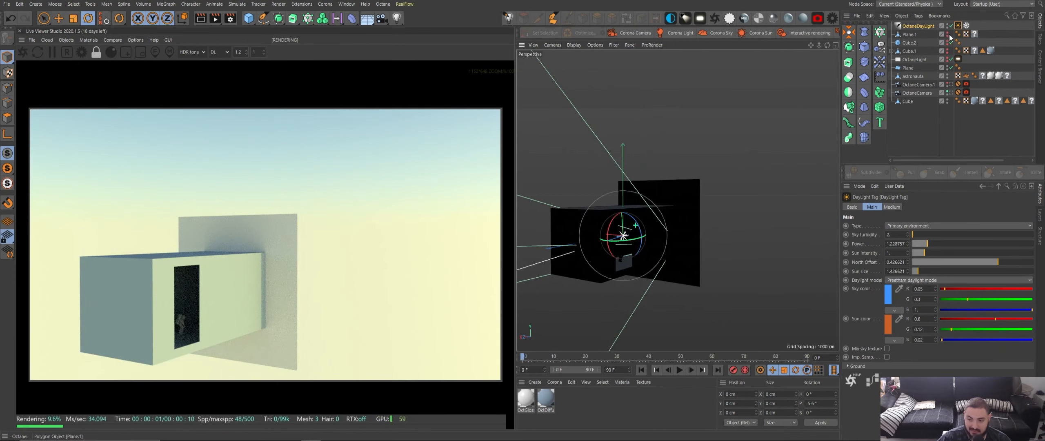
click(945, 93)
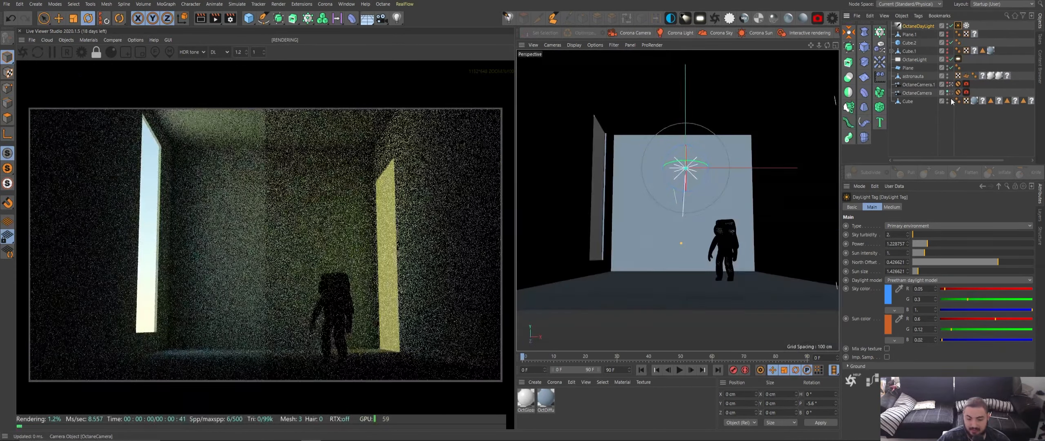
Switch the daylight tag to the Nishita daylight model and check its sky from outside the room
click(917, 26)
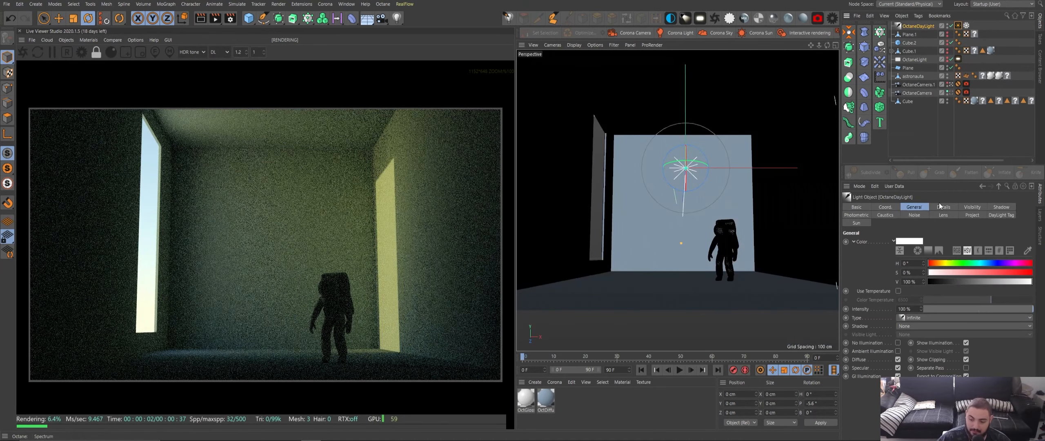
click(957, 26)
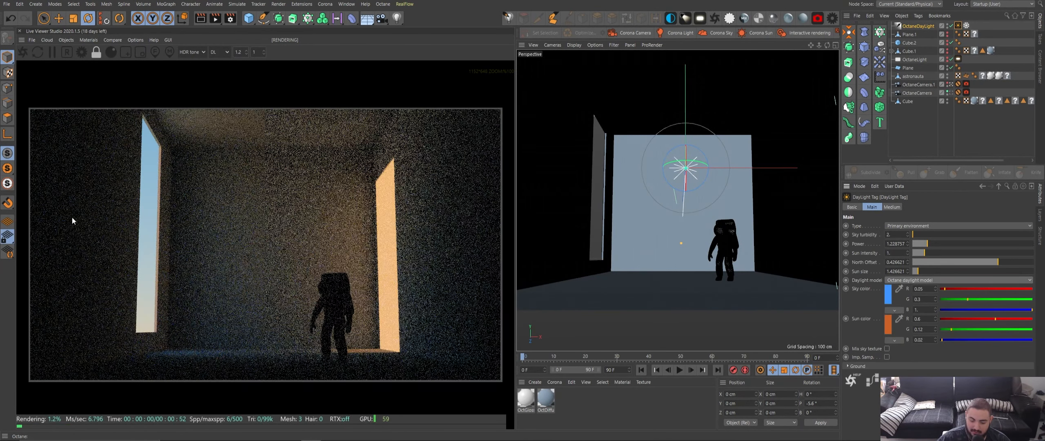
click(926, 280)
click(925, 306)
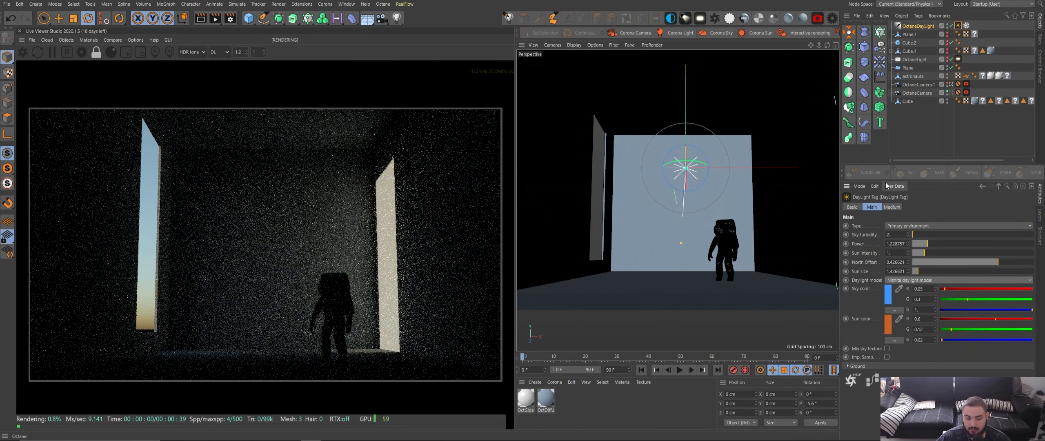
click(951, 84)
alt+drag(635, 225, 680, 222)
click(951, 93)
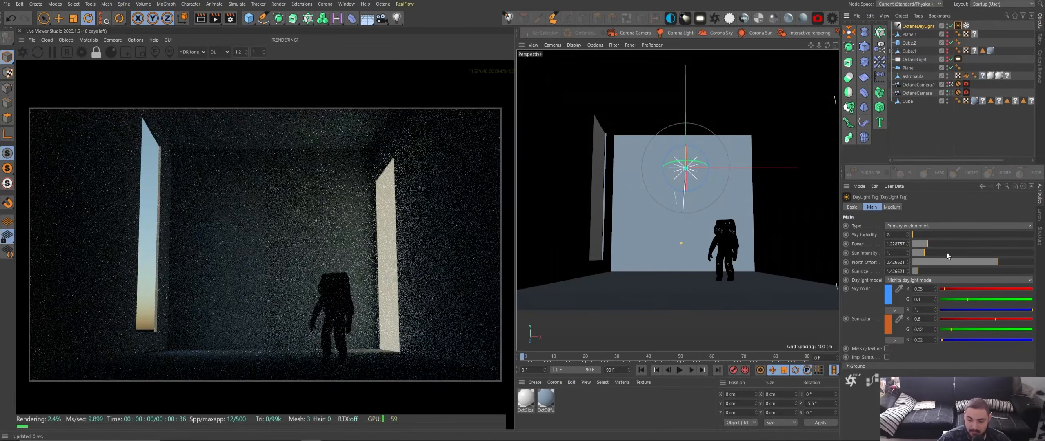
Set the north offset to about 0.556 and power to about 1.71, and rotate the OctaneDayLight to a heading of about -35.5°
mouse_move(996, 262)
mouse_down()
mouse_move(978, 262)
mouse_move(1005, 261)
mouse_up()
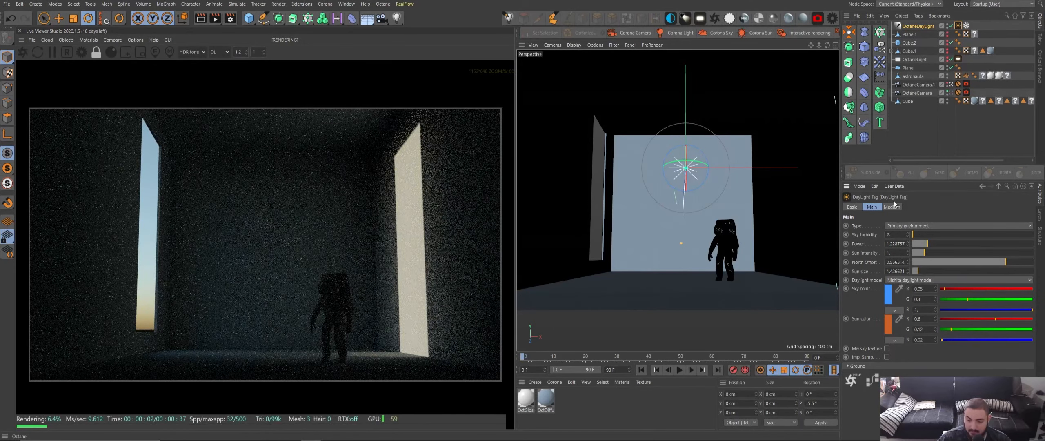
mouse_move(927, 243)
mouse_down()
mouse_move(949, 241)
mouse_move(932, 244)
mouse_up()
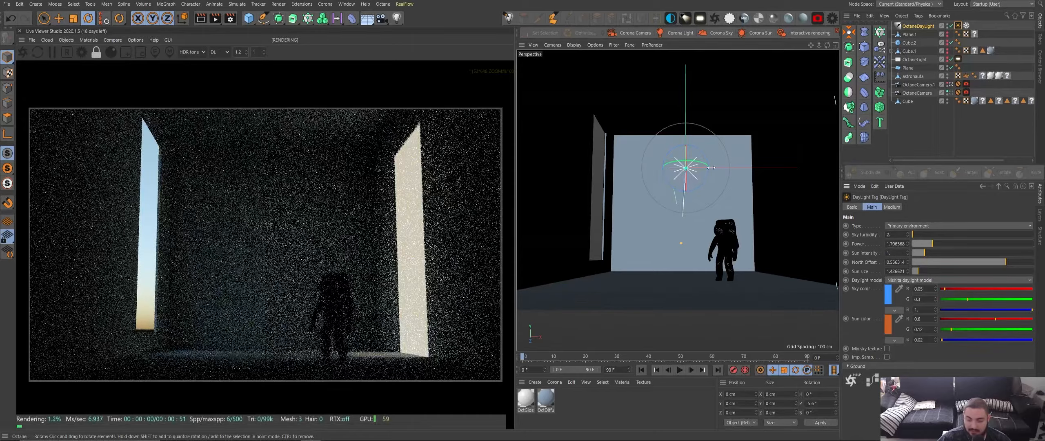
drag(697, 162, 682, 162)
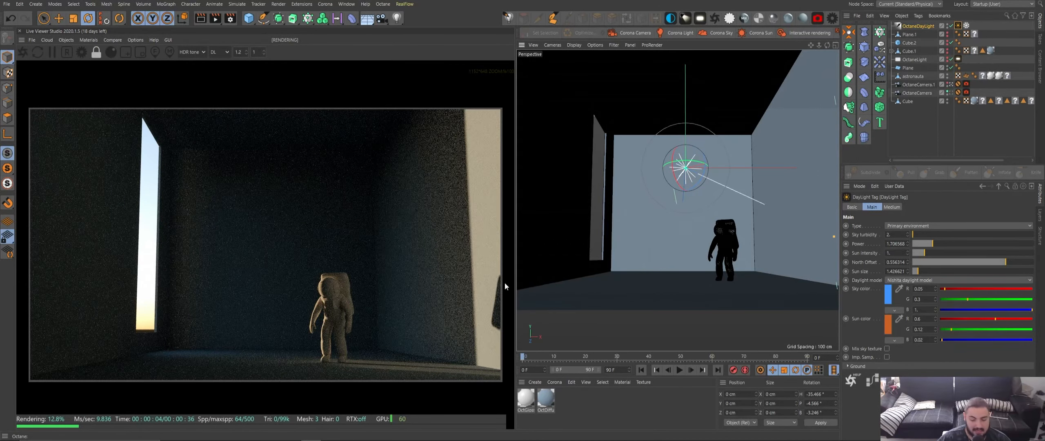
Switch the daylight tag to the Hosek Wilkie daylight model and lower the north offset slightly
click(924, 280)
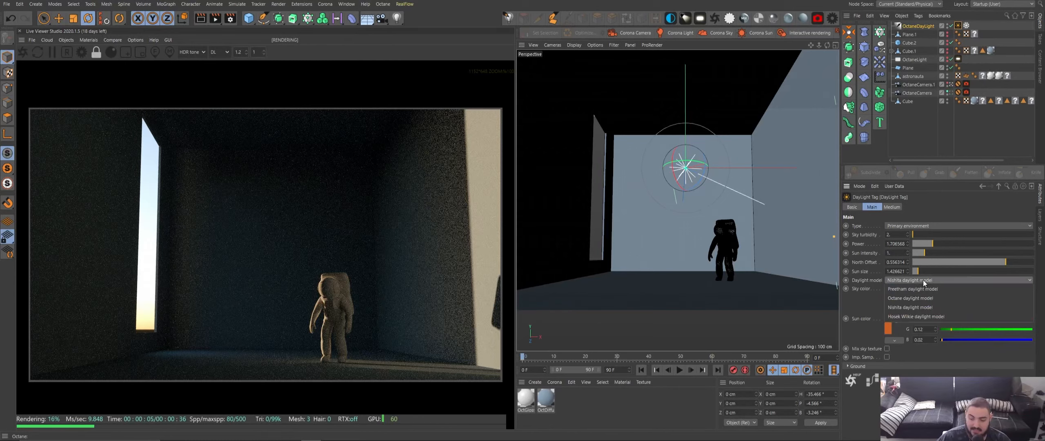
click(937, 317)
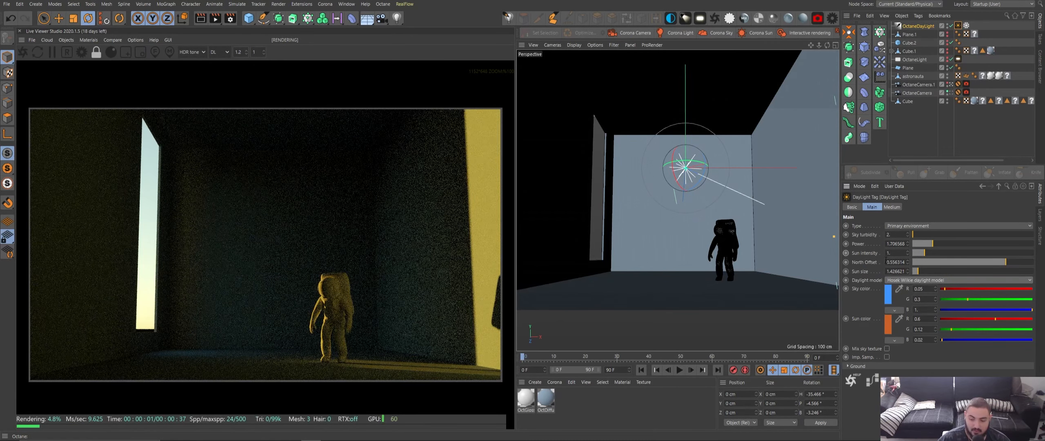
right_click(870, 245)
click(886, 308)
drag(1008, 267, 1001, 266)
Rotate the OctaneDayLight to a heading of about -36.7° and a pitch of about -25.2°
click(918, 26)
key(r)
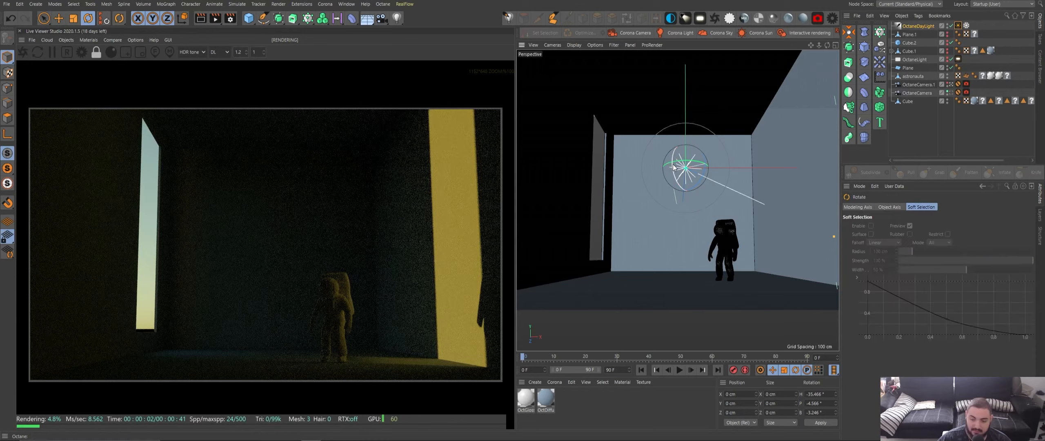
drag(673, 174, 674, 162)
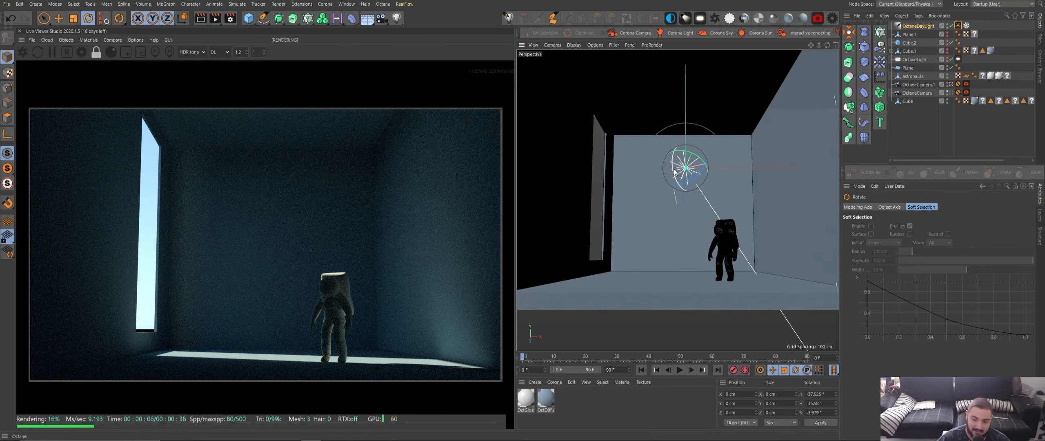
drag(677, 193, 677, 198)
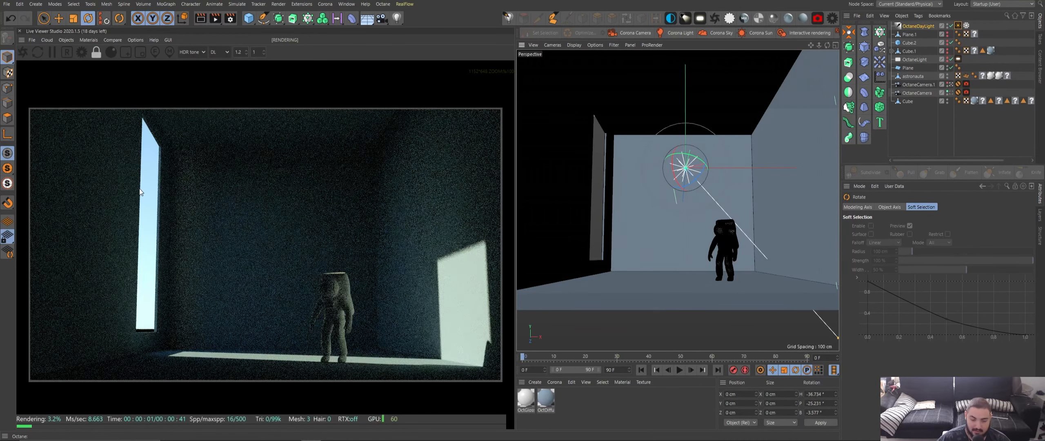
Inspect the Hosek Wilkie sky from outside the room and return to the camera view
click(955, 83)
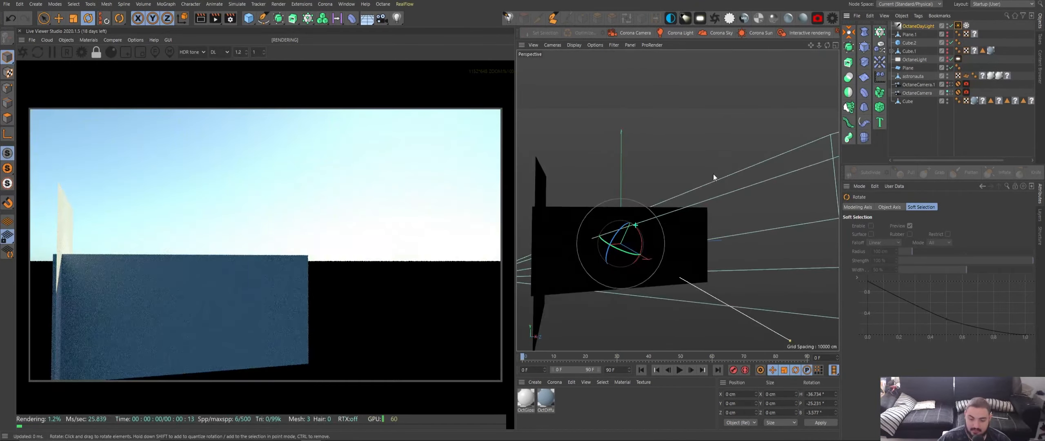
alt+drag(765, 240, 685, 201)
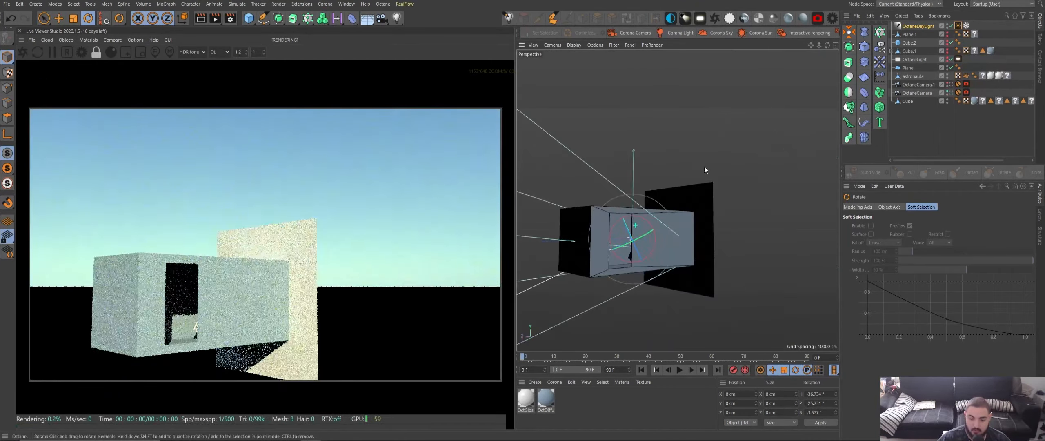
click(950, 86)
click(950, 88)
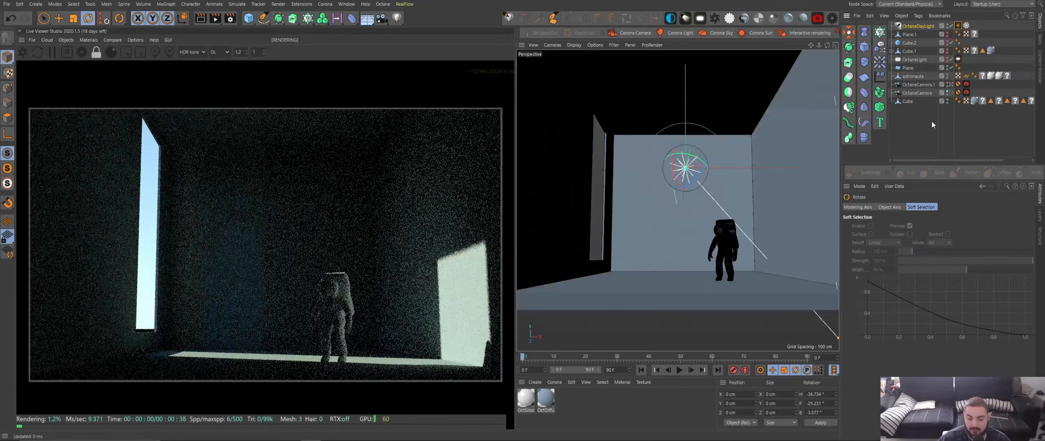
Reapply the Hosek Wilkie daylight model on the daylight tag and rotate the OctaneDayLight to a heading of about -40°
click(957, 26)
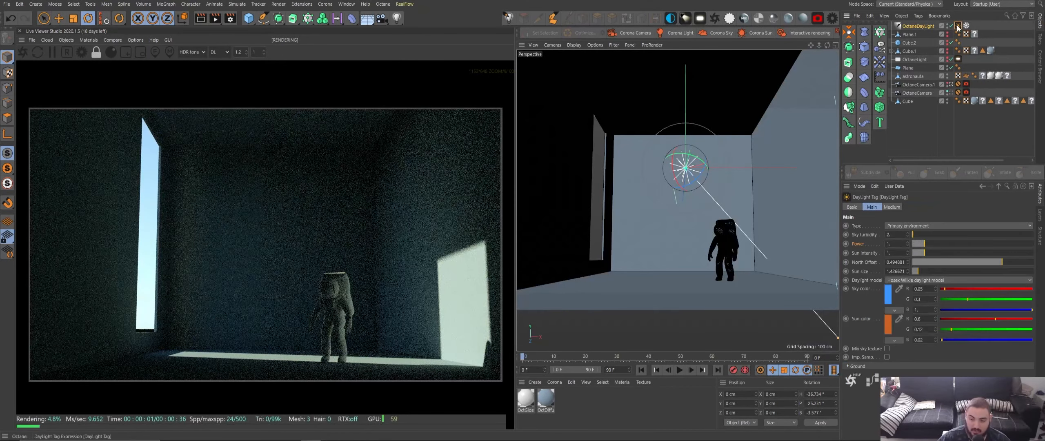
click(935, 279)
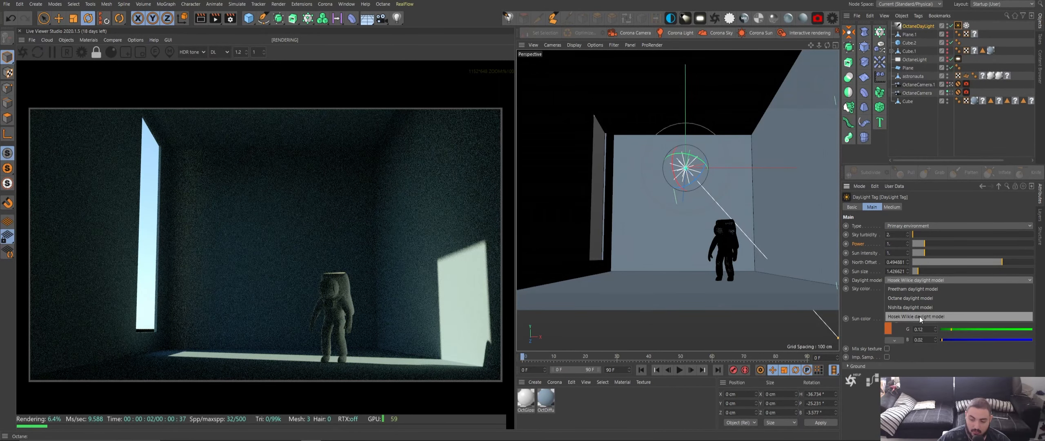
click(920, 316)
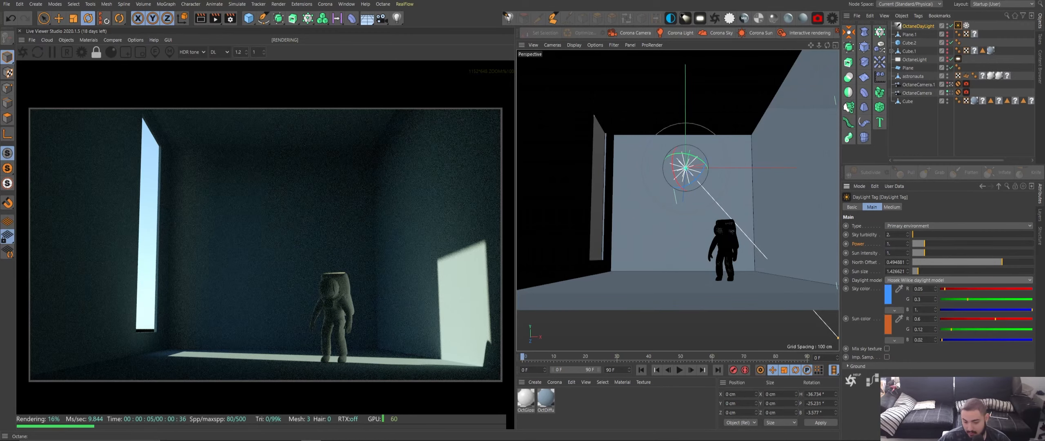
mouse_move(388, 229)
mouse_down()
mouse_move(434, 200)
mouse_move(433, 231)
mouse_move(389, 242)
mouse_up()
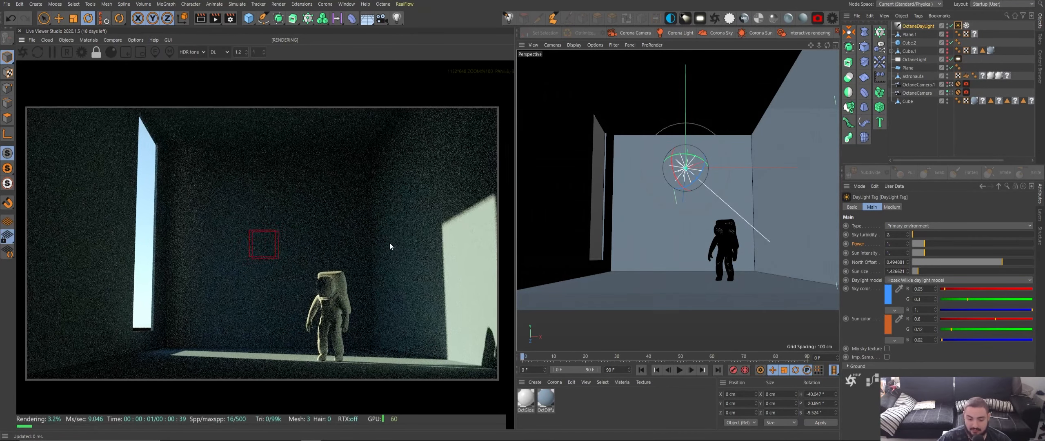
Leave the camera view and select the room's Cube object from outside its long side wall
click(951, 85)
scroll(637, 187, down, 5)
alt+drag(616, 192, 672, 184)
scroll(672, 184, down, 2)
alt+drag(624, 224, 692, 220)
scroll(651, 229, up, 6)
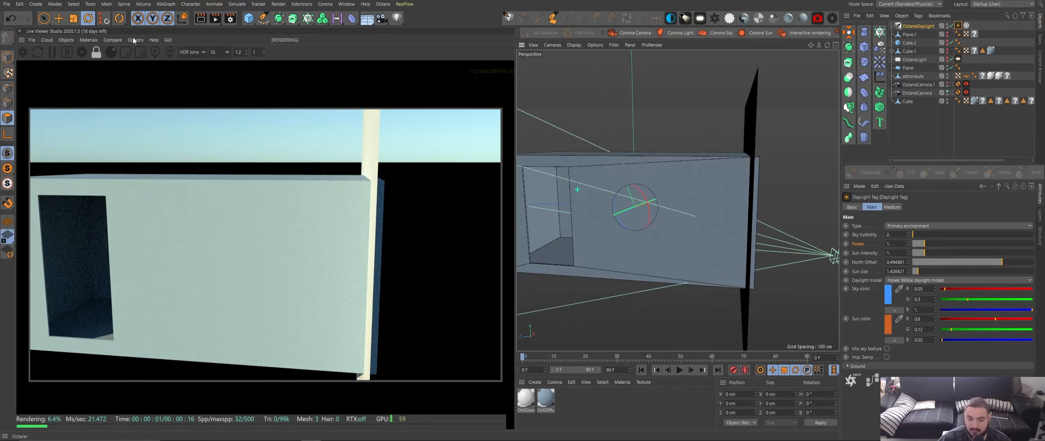
click(58, 18)
click(683, 219)
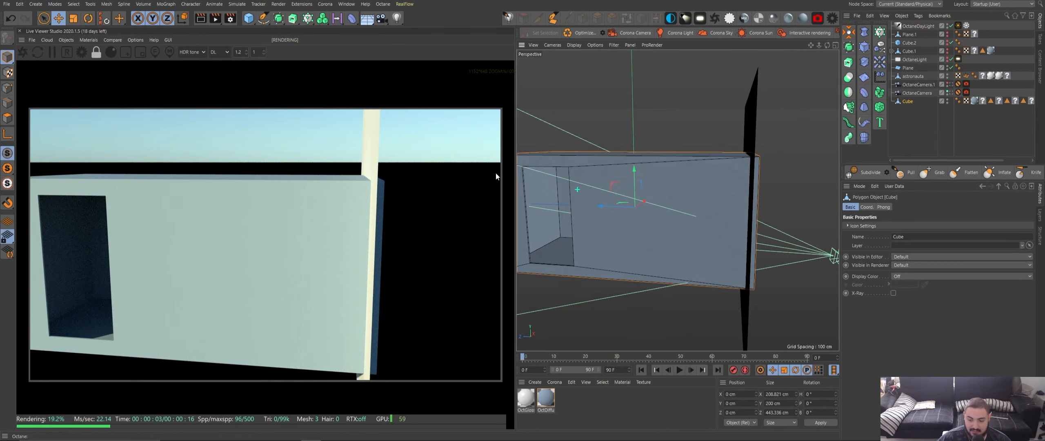
Try to open a window in the Cube's side wall by narrowing the outer wall polygon to about 31% and deleting it
click(12, 118)
click(669, 211)
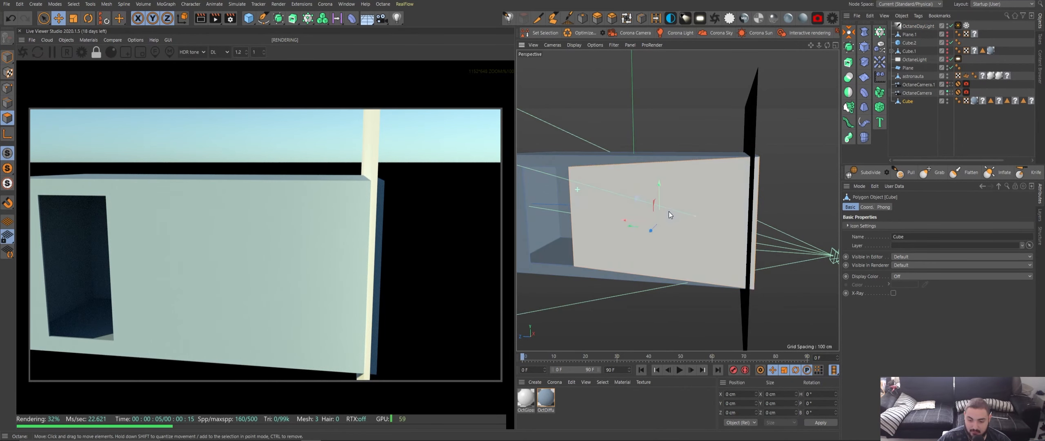
key(t)
drag(619, 220, 648, 221)
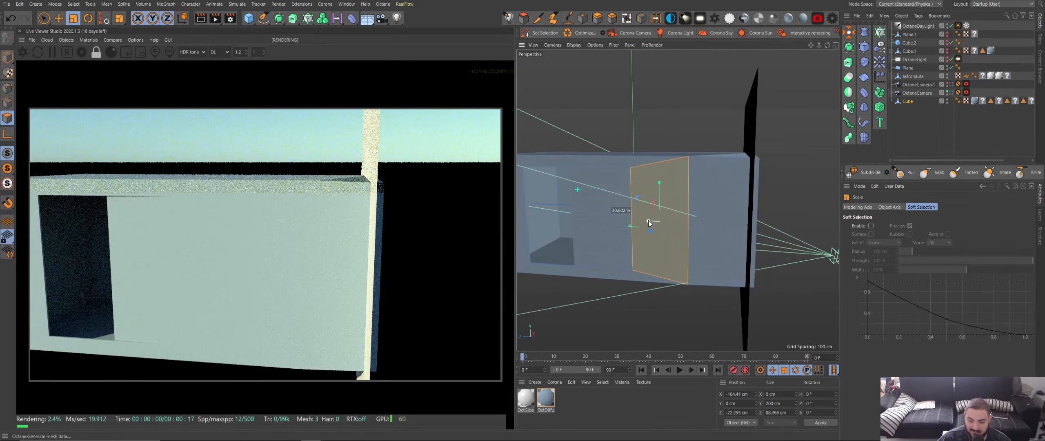
drag(658, 184, 659, 191)
key(Delete)
Try deleting the inner wall polygon behind the side-wall opening and check the result through the camera
alt+drag(717, 237, 664, 226)
click(664, 226)
scroll(671, 197, up, 5)
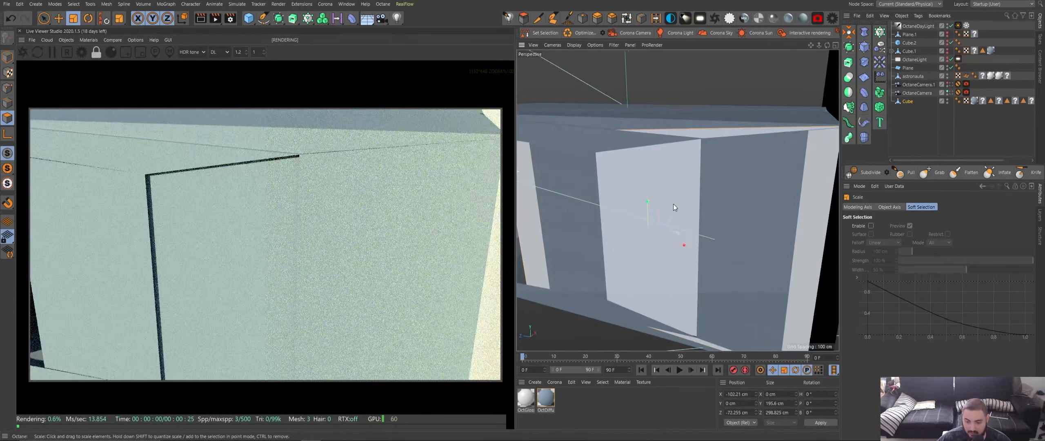
scroll(665, 217, down, 3)
key(Delete)
alt+drag(733, 256, 714, 242)
click(951, 85)
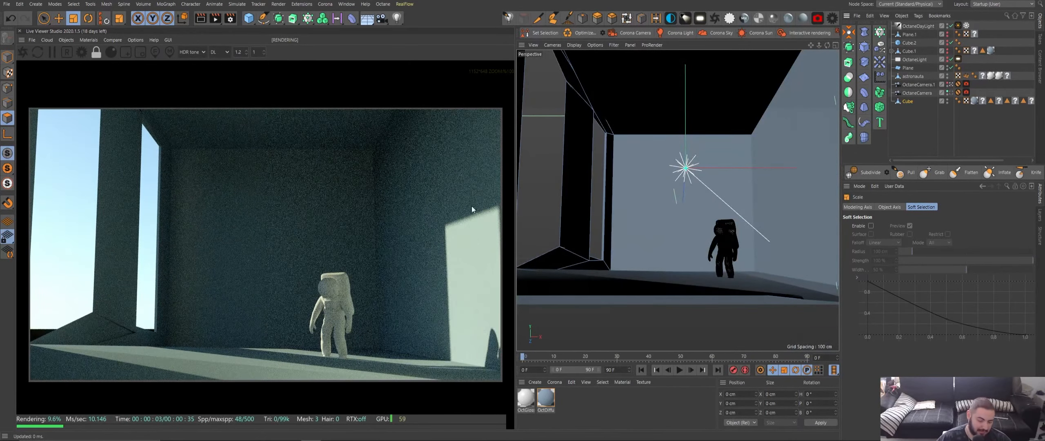
Undo the side-wall window edits to restore the Cube's wall polygons
click(951, 84)
alt+drag(733, 204, 632, 202)
key(ctrl+z)
key(ctrl+z)
key(ctrl+z)
key(ctrl+z)
key(ctrl+z)
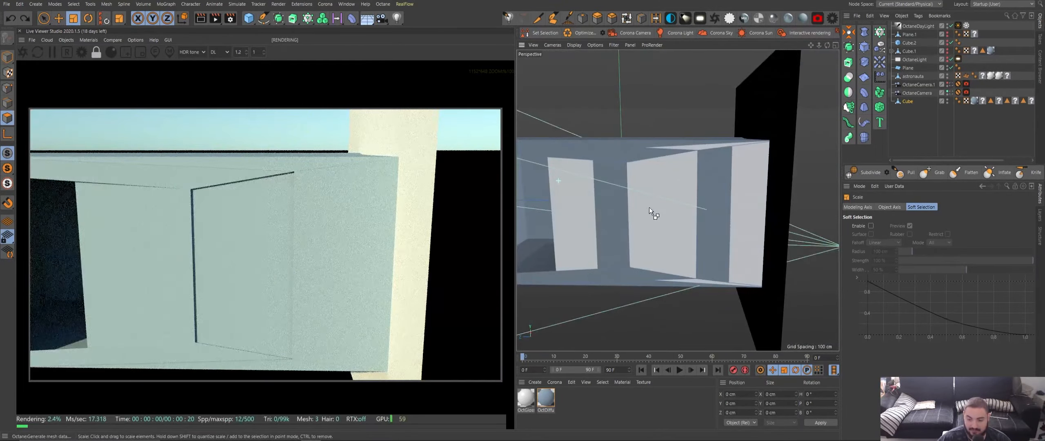
key(ctrl+z)
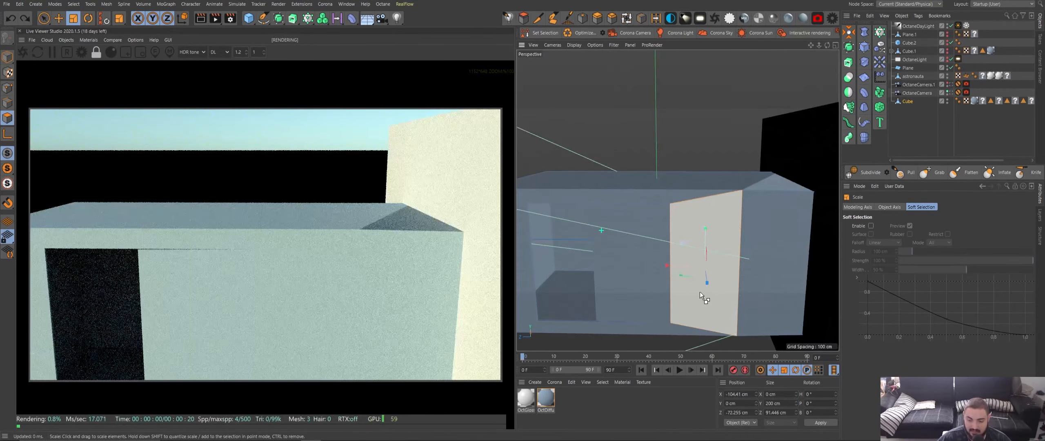
key(ctrl+z)
Try scaling down the Cube's roof polygon directly, and undo the scaling
key(e)
alt+drag(659, 209, 661, 260)
click(679, 211)
mouse_move(679, 212)
alt+mouse_down()
mouse_move(665, 216)
mouse_move(712, 210)
mouse_move(682, 215)
alt+mouse_up()
key(t)
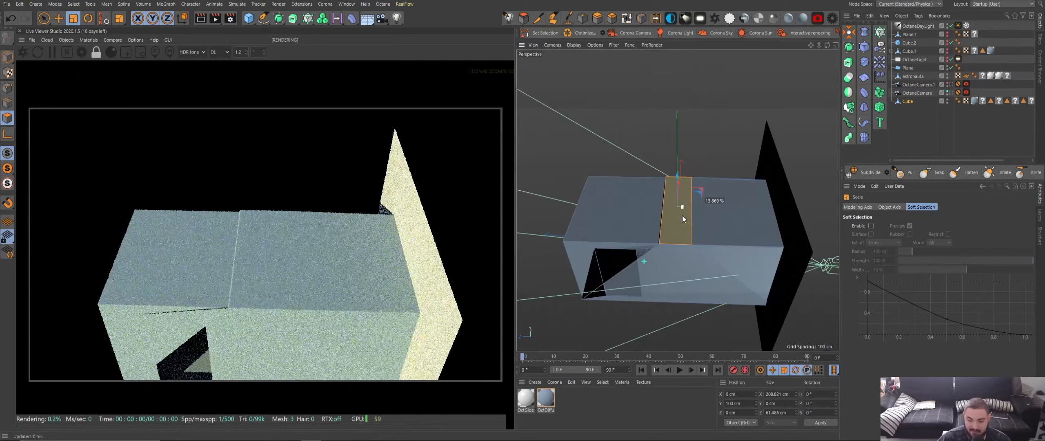
key(ctrl+z)
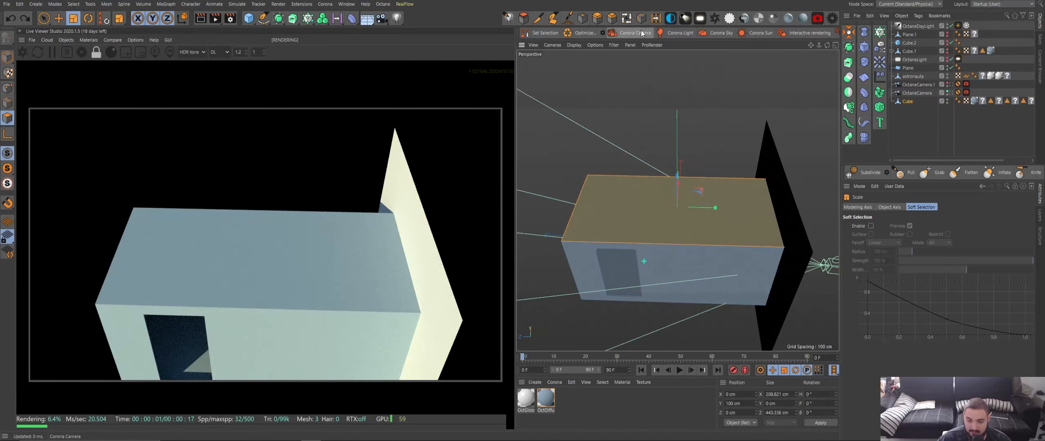
Cut a skylight in the Cube by insetting and scaling the roof polygon and deleting it, and return to the camera view
click(582, 18)
drag(670, 93, 696, 95)
key(t)
drag(720, 210, 753, 146)
key(e)
key(ctrl+shift+a)
key(Delete)
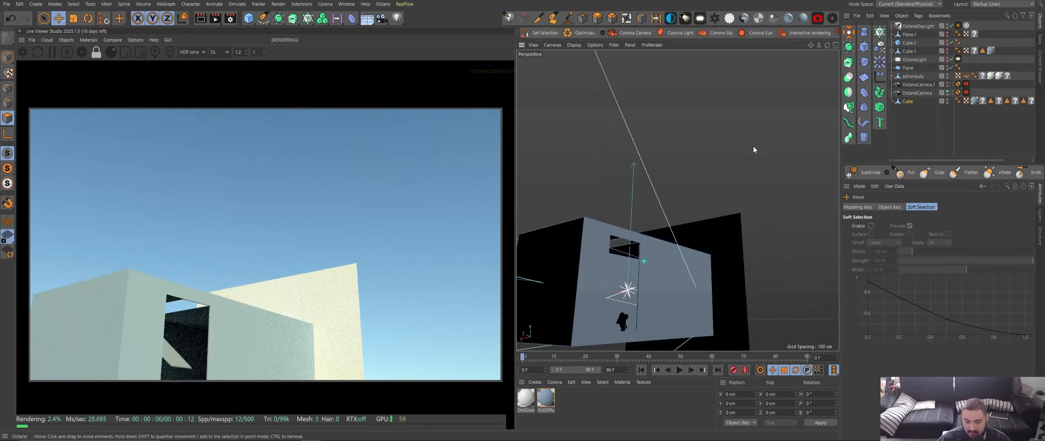
click(951, 84)
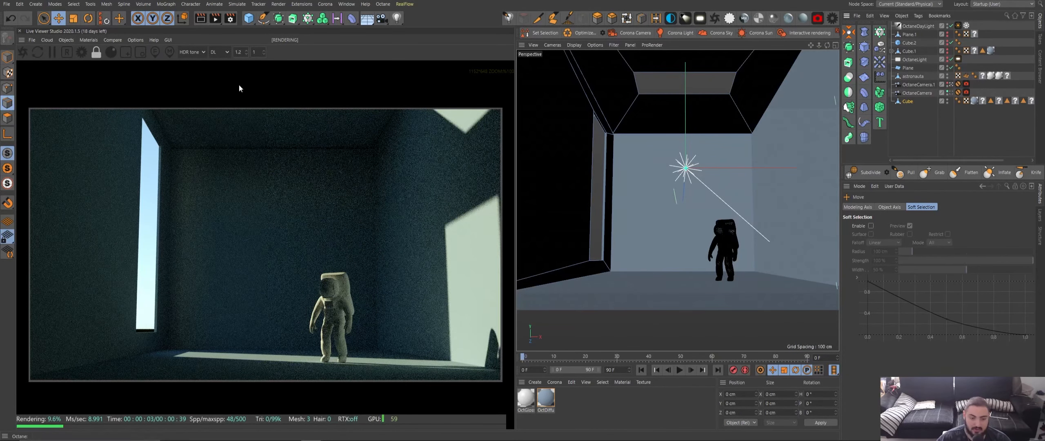
Enlarge the skylight by moving its edges, placing the last one at about Z -7.1 cm, and return to the camera view
drag(684, 59, 695, 106)
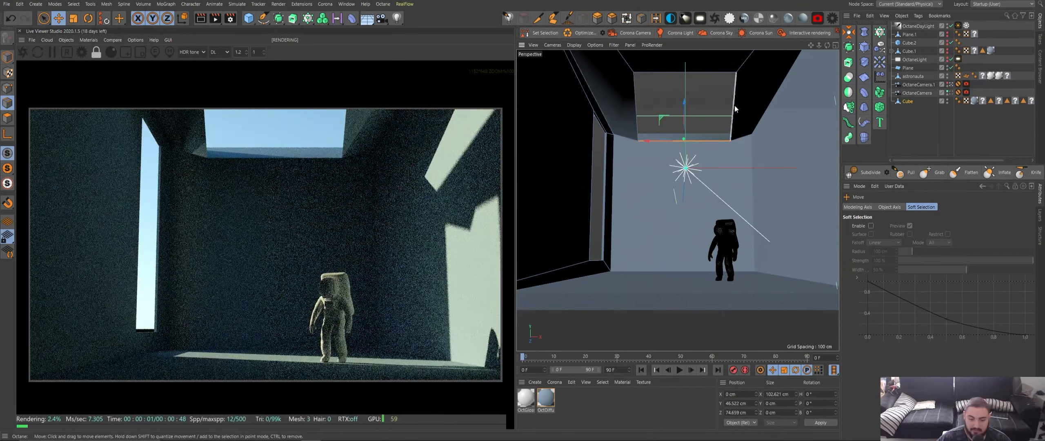
drag(686, 105, 687, 148)
alt+drag(757, 121, 692, 263)
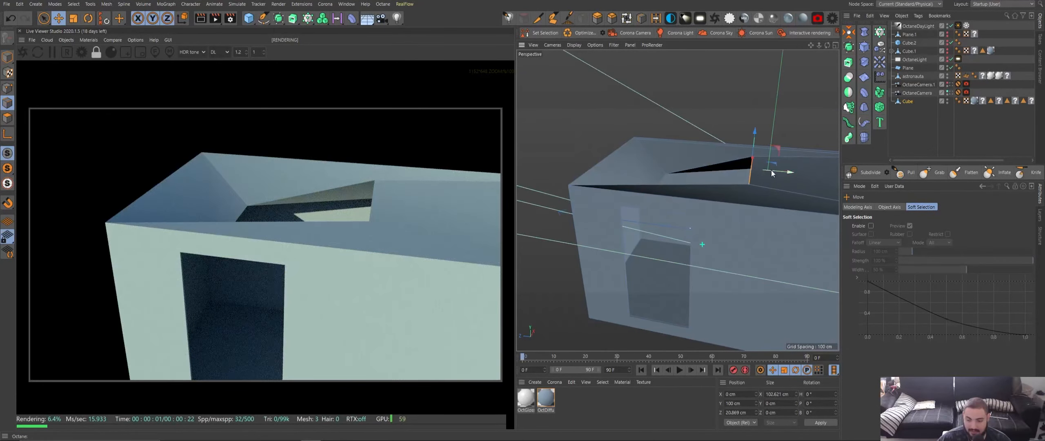
drag(771, 173, 792, 174)
click(951, 85)
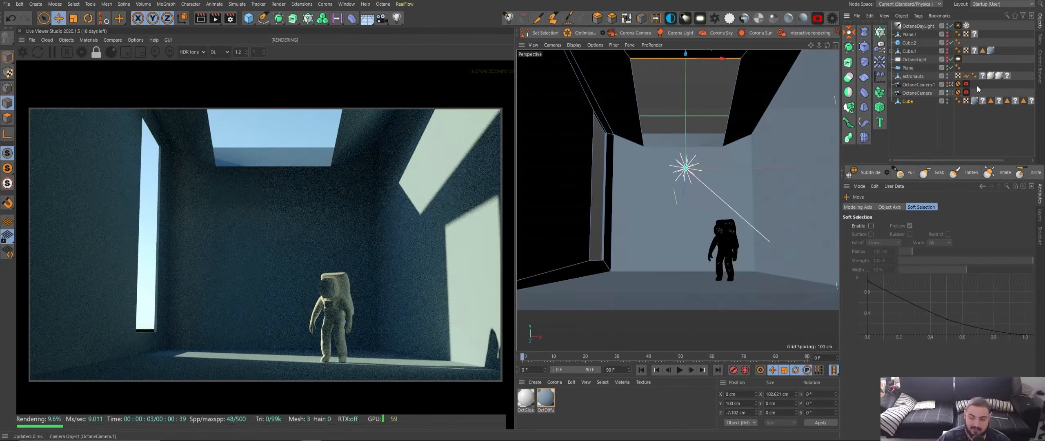
Lower the daylight tag's north offset to about 0.488 and look at the sky from outside the room
click(958, 25)
mouse_move(996, 264)
mouse_down()
mouse_move(978, 262)
mouse_move(1015, 263)
mouse_move(1001, 263)
mouse_up()
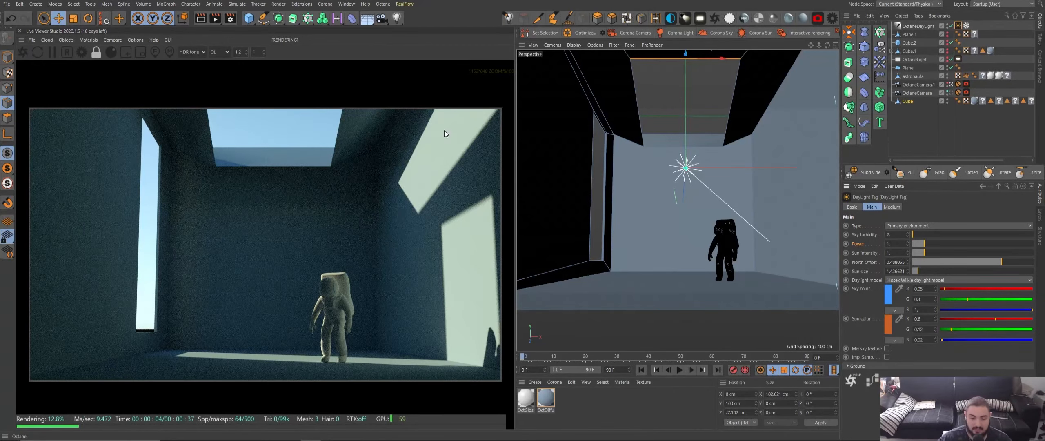
click(950, 84)
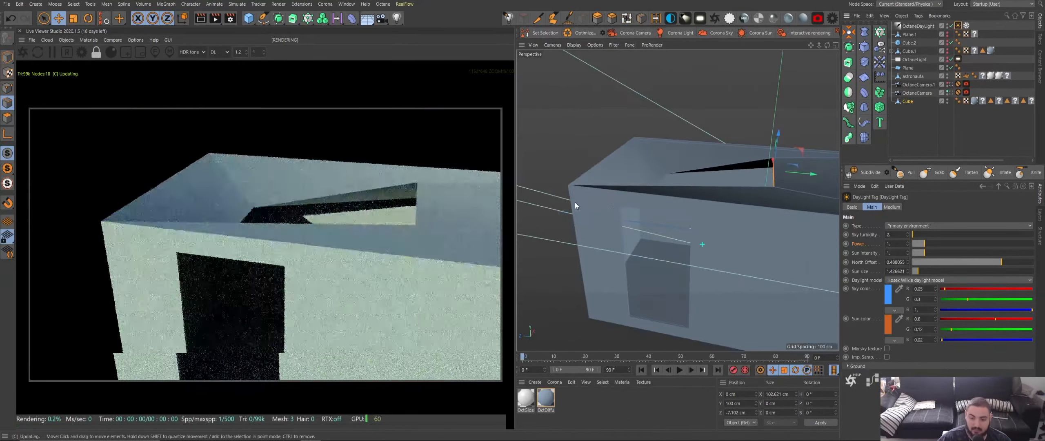
scroll(603, 250, down, 4)
alt+drag(653, 219, 721, 189)
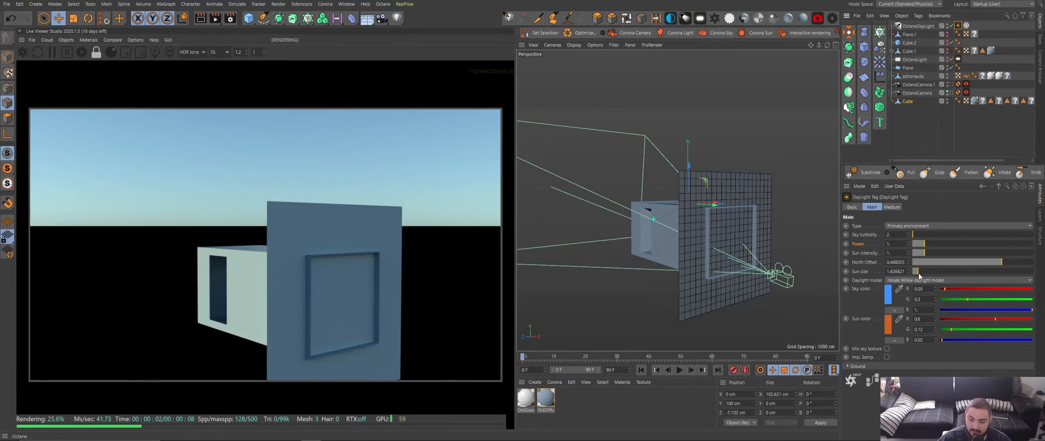
Test the daylight tag's sun size at about 3.77, 0.1 and 11.43 through the camera, and restore it to about 1.43
drag(918, 271, 927, 269)
click(958, 92)
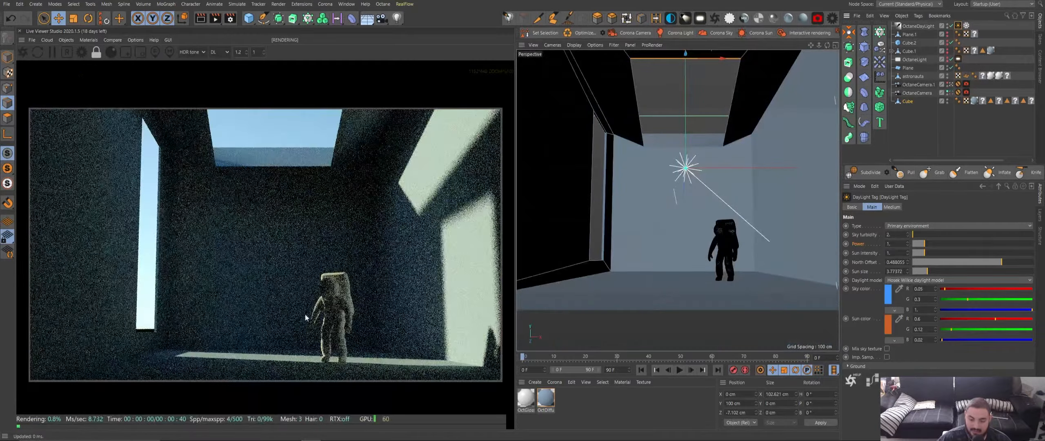
drag(924, 271, 913, 271)
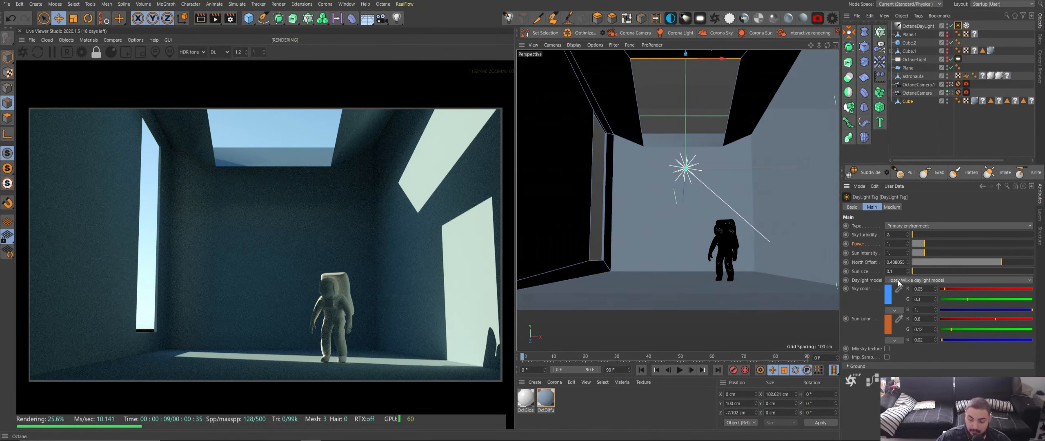
drag(935, 271, 958, 269)
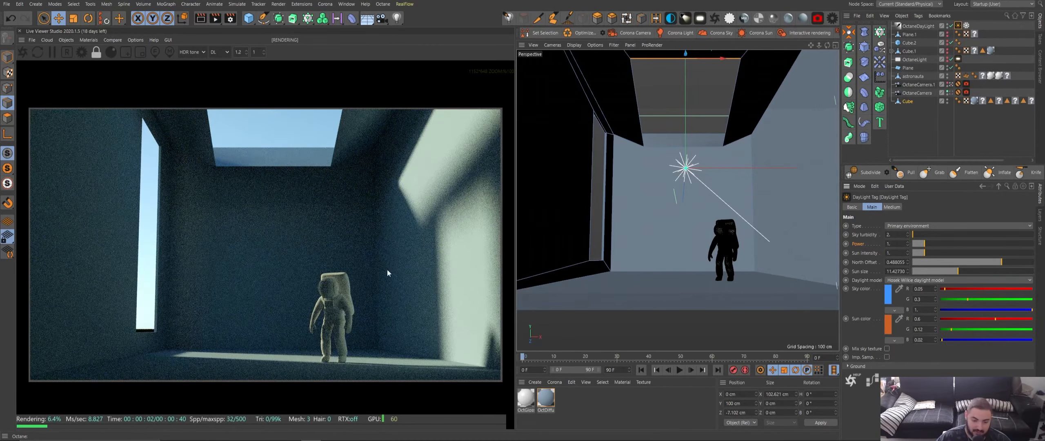
drag(934, 270, 916, 270)
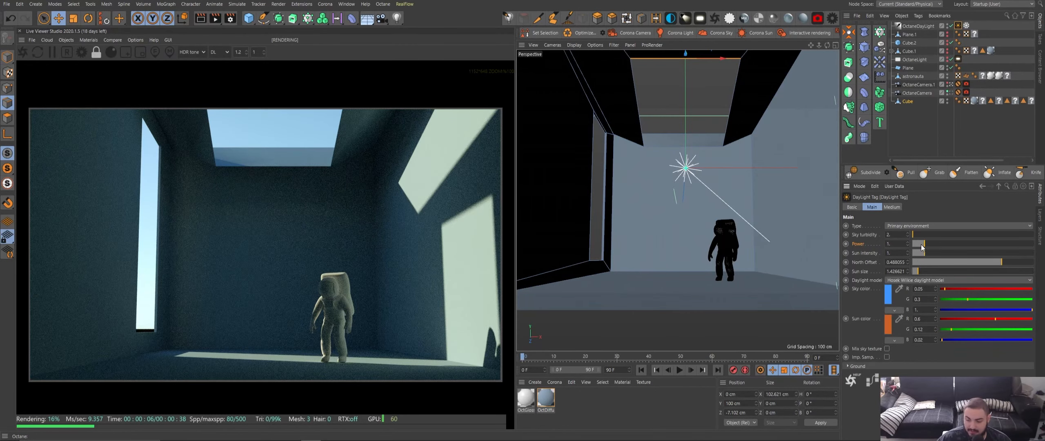
Try a sky turbidity of about 11.18 and a higher sun intensity on the daylight tag, undoing each change
drag(914, 234, 997, 233)
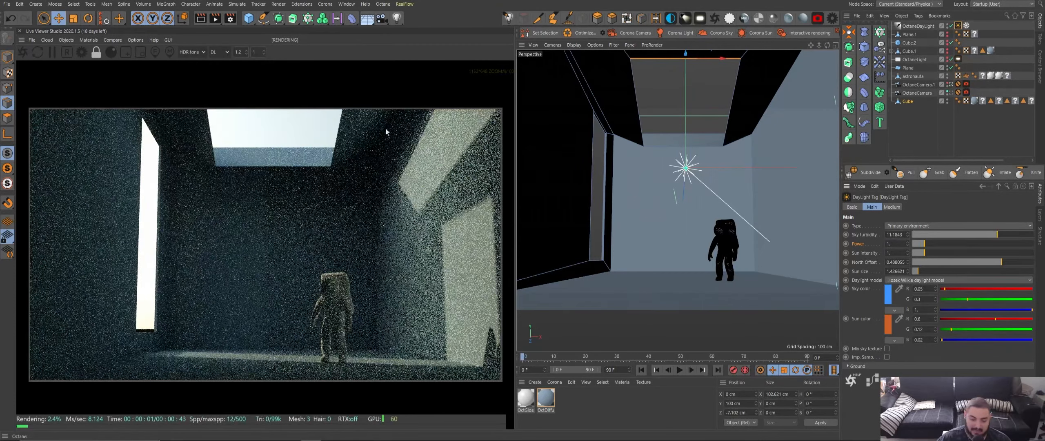
key(ctrl+z)
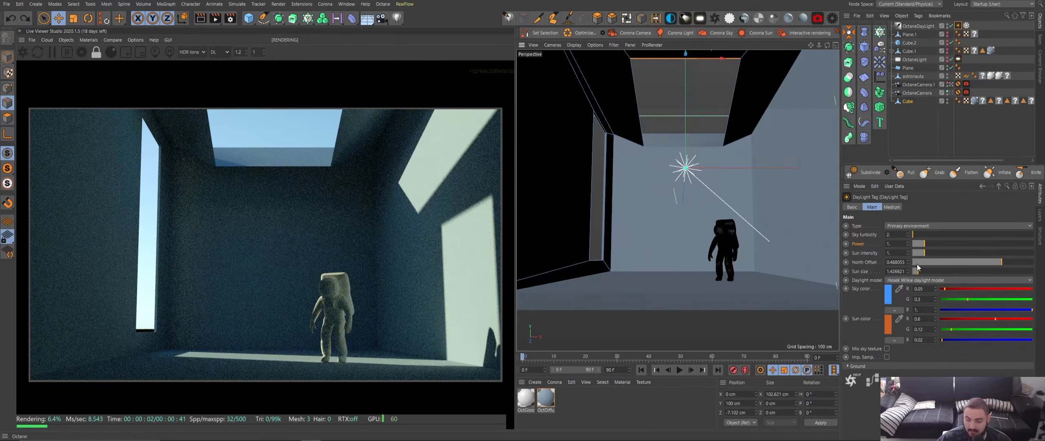
drag(925, 251, 971, 251)
key(ctrl+z)
Set the daylight tag's sun intensity to 1.5
drag(895, 252, 866, 250)
text(1.5)
key(Return)
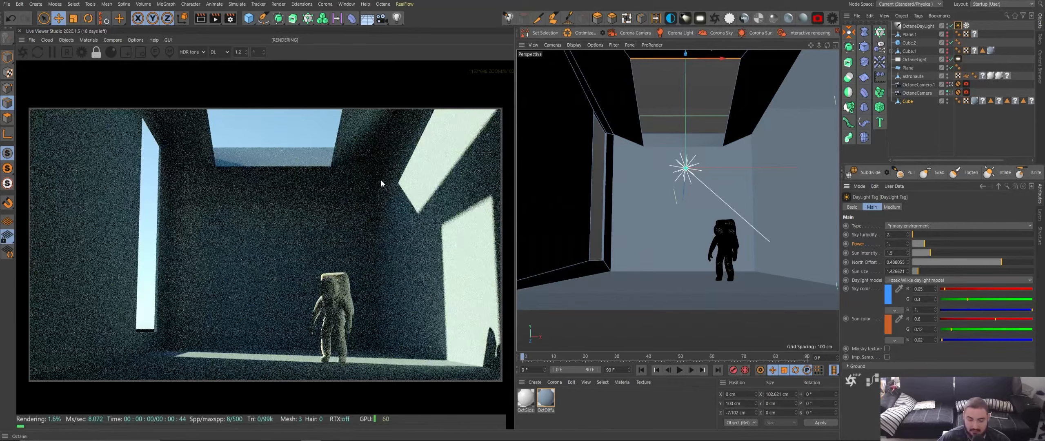
Leave the room camera, add an Octane HDRI environment and load the 1347 Sun Clouds Corona image without copying it to the project
click(950, 85)
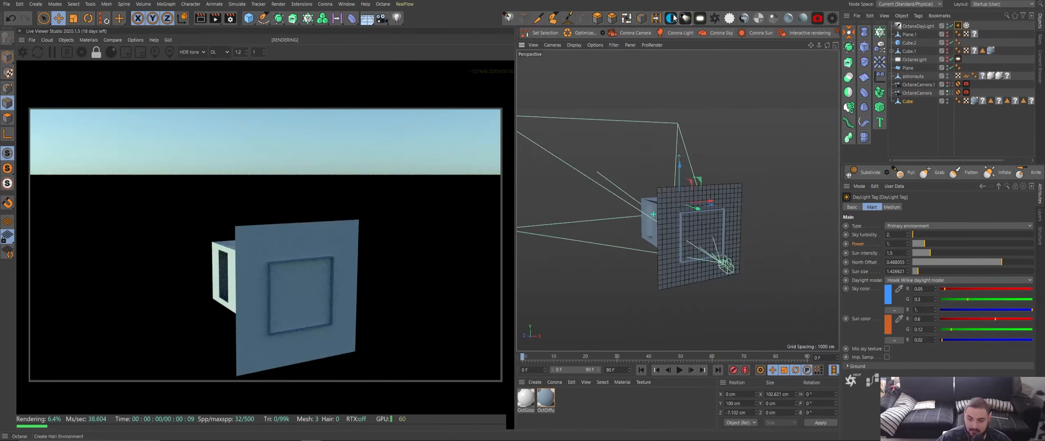
click(685, 18)
click(963, 239)
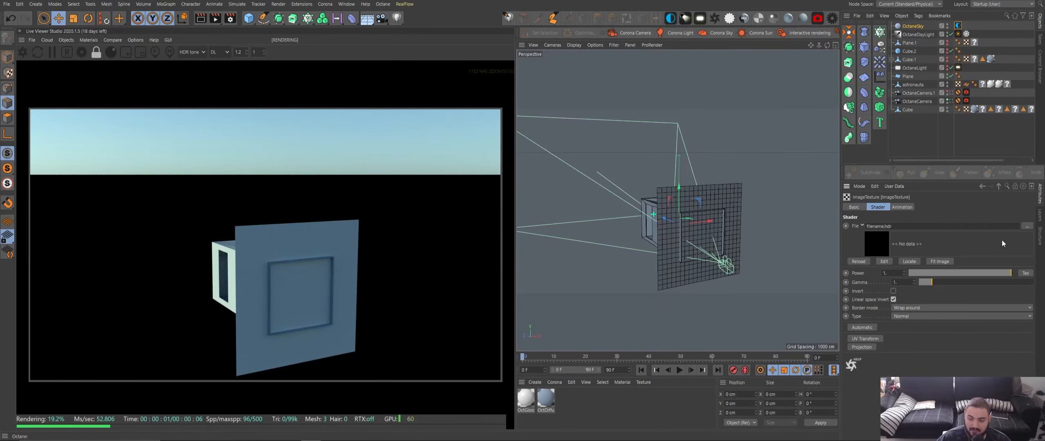
click(1026, 225)
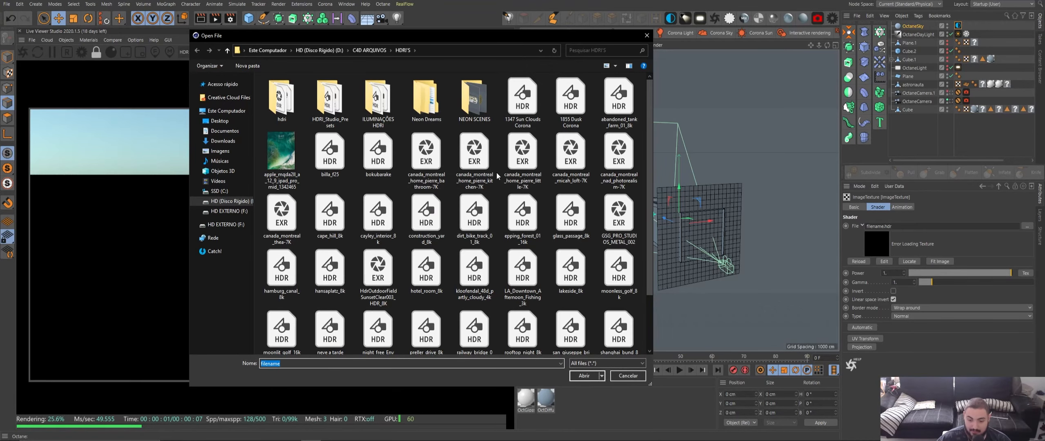
double_click(526, 98)
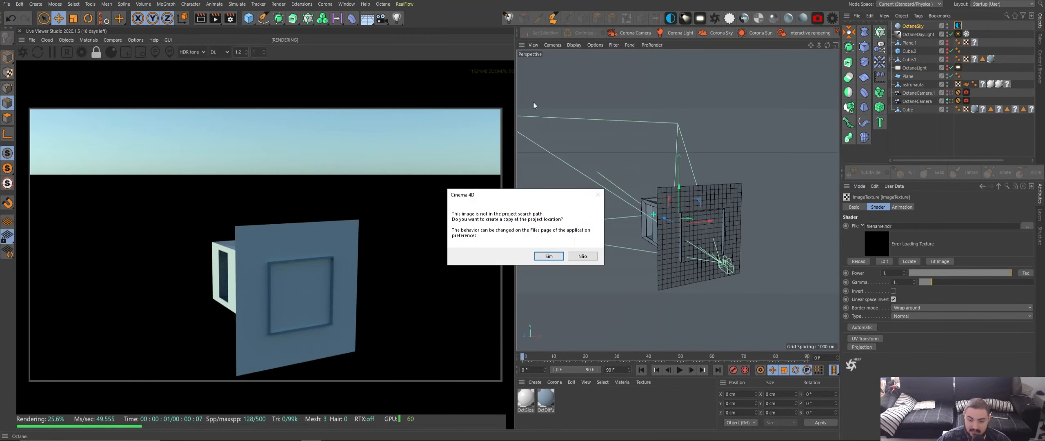
click(582, 256)
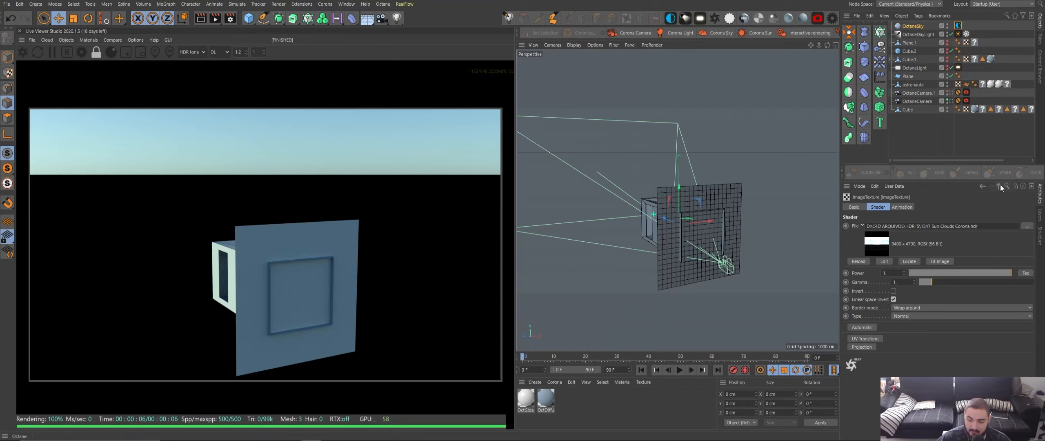
Set the sky's environment type to Visible environment and enable Mix sky texture on the daylight tag
click(981, 187)
click(904, 311)
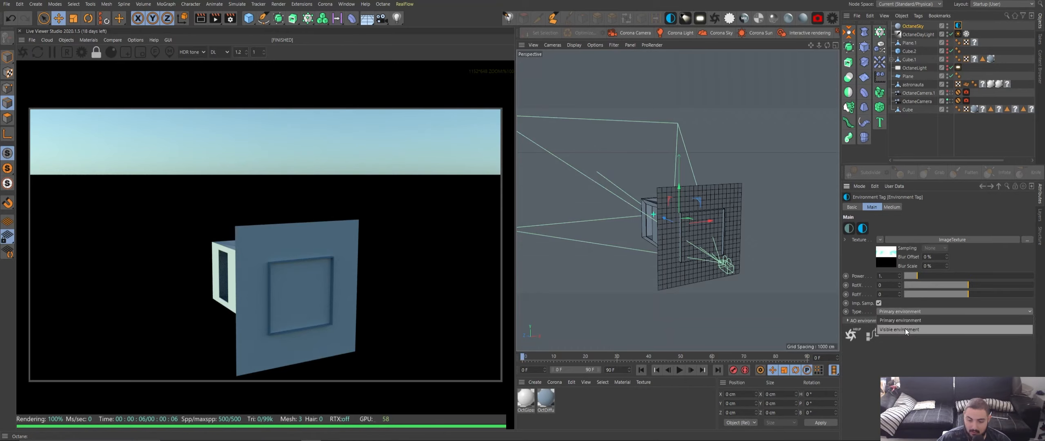
click(904, 329)
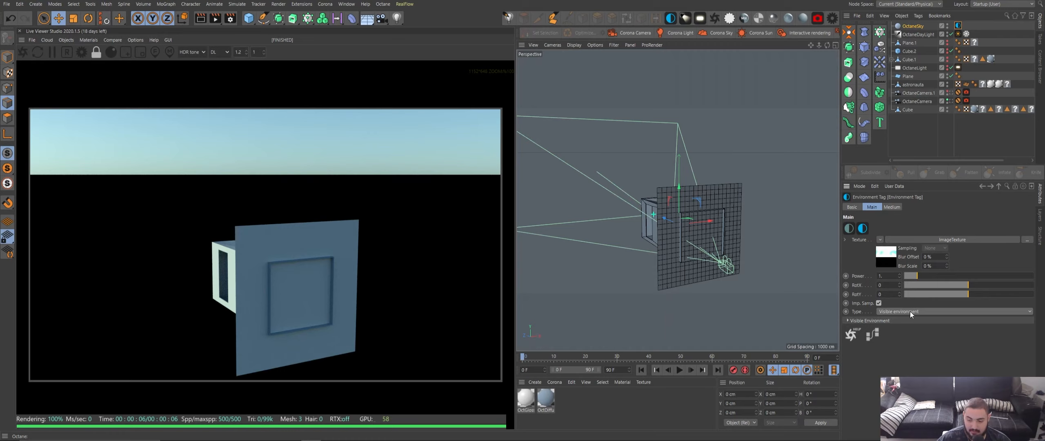
click(958, 34)
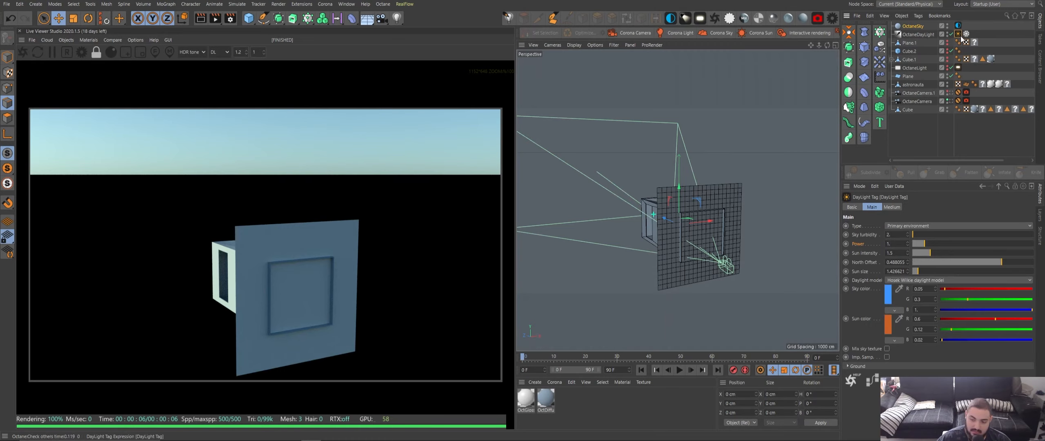
click(887, 349)
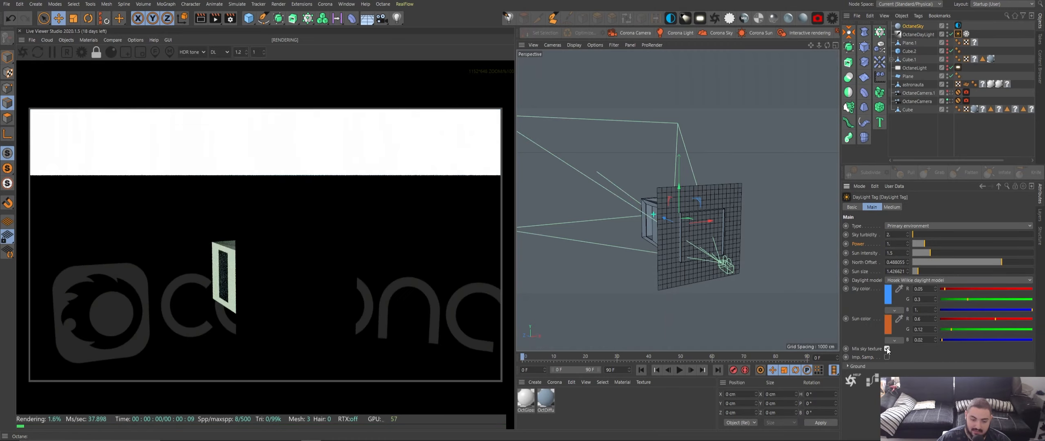
Try the sky as a primary environment with power lowered to about 0.128, and reset the power to its default
click(958, 27)
click(901, 312)
click(900, 307)
alt+drag(697, 222, 673, 220)
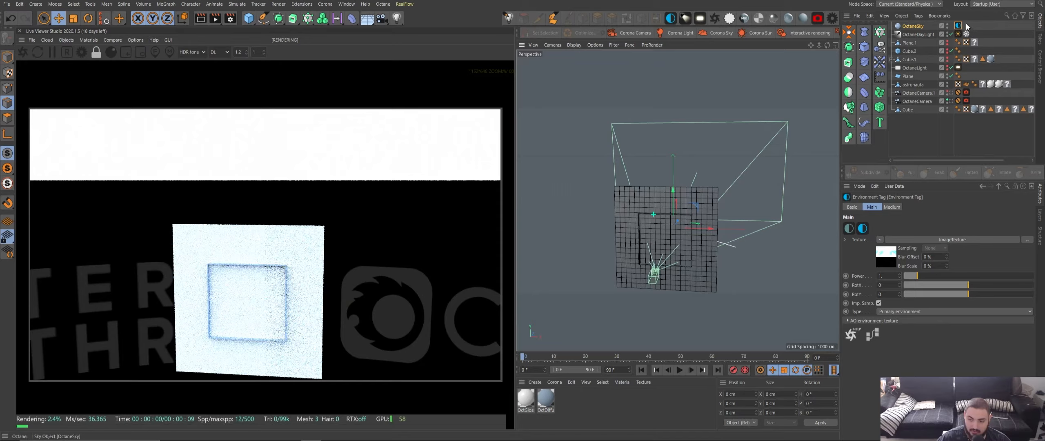
drag(922, 276, 905, 275)
alt+drag(603, 202, 653, 196)
click(915, 27)
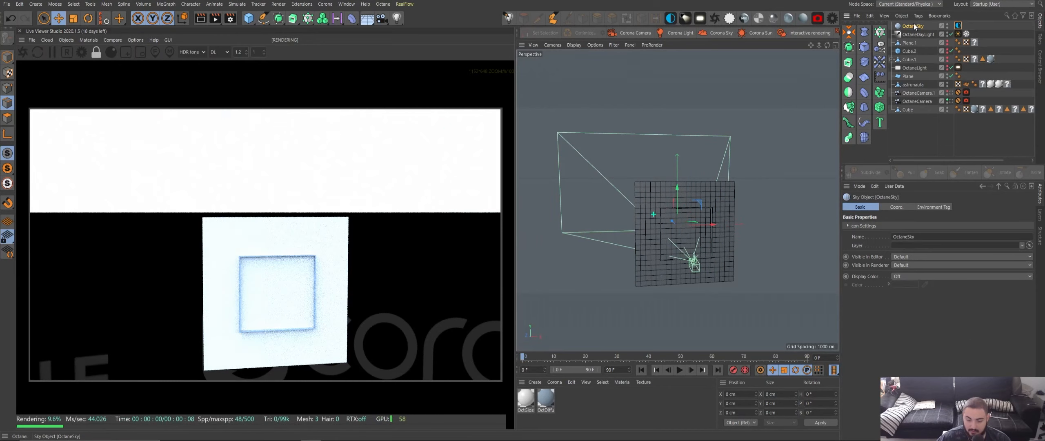
click(933, 207)
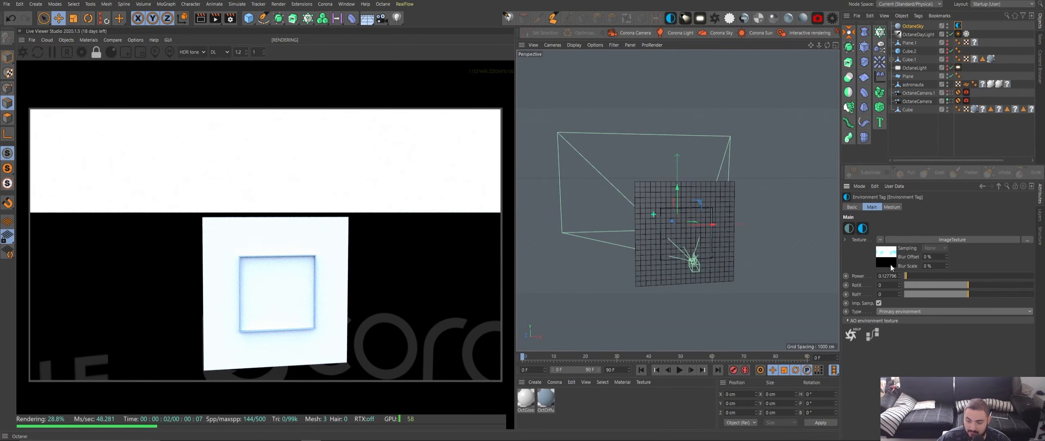
right_click(859, 276)
click(883, 337)
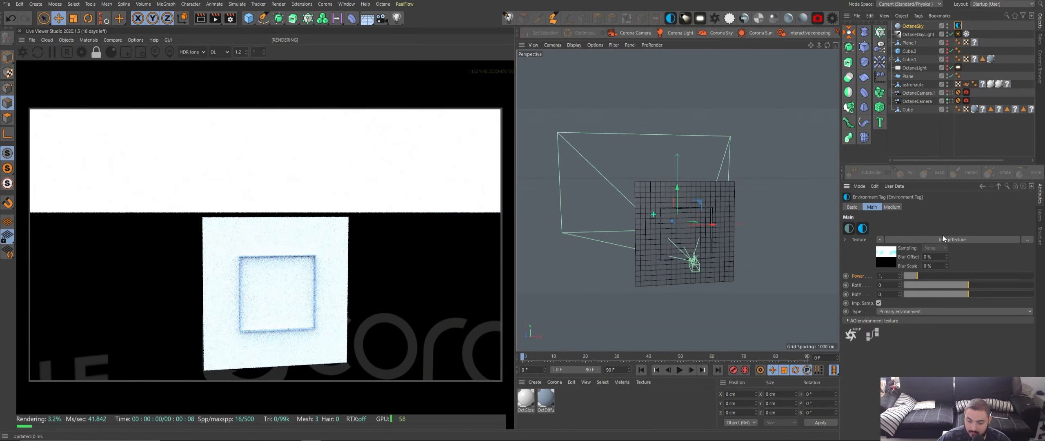
Replace the sky environment's image with dirt_bike_track_01_8k.hdr
click(1026, 240)
click(1026, 226)
double_click(479, 222)
click(548, 257)
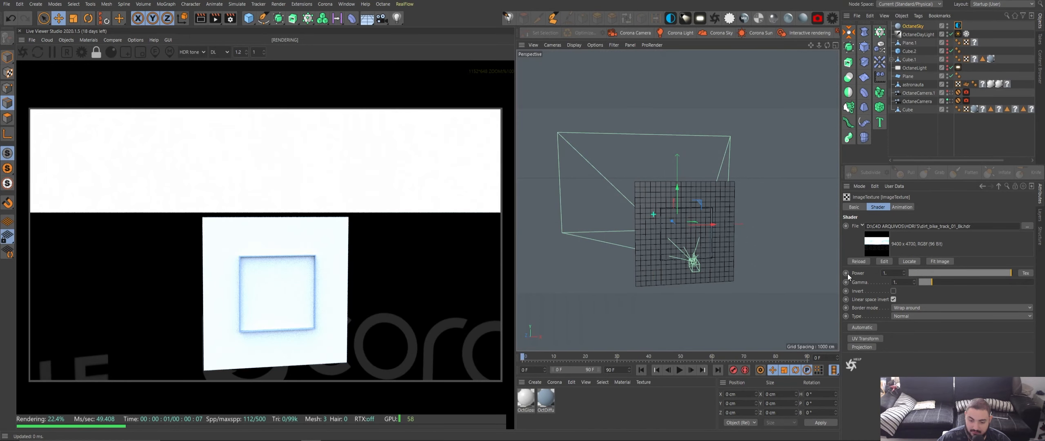
Set the environment tag's RotX to about -0.297 and its type to Visible environment, and check the sky from inside the room
alt+drag(705, 209, 679, 157)
click(958, 25)
drag(967, 285, 949, 286)
click(951, 311)
click(947, 329)
alt+drag(599, 235, 661, 256)
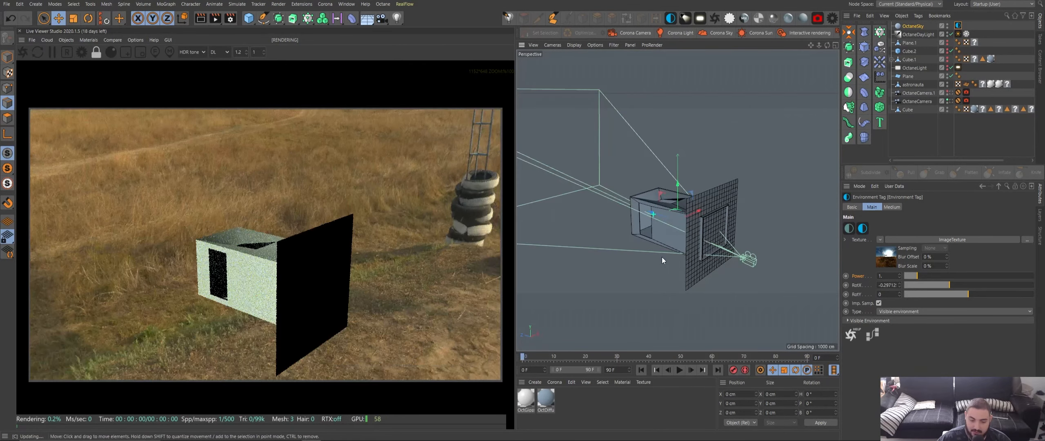
scroll(660, 254, up, 3)
scroll(693, 229, up, 10)
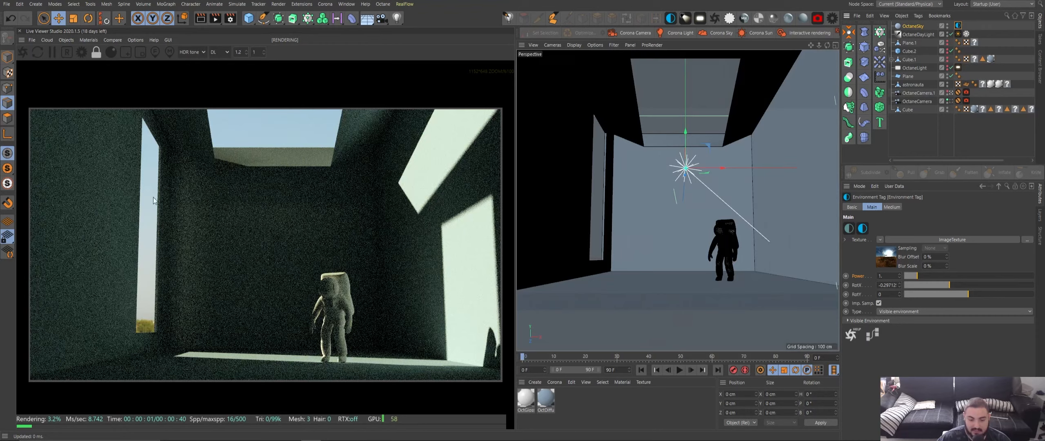
Compare the room render with Mix sky texture on and off on the daylight tag, and leave it off
click(959, 34)
click(887, 348)
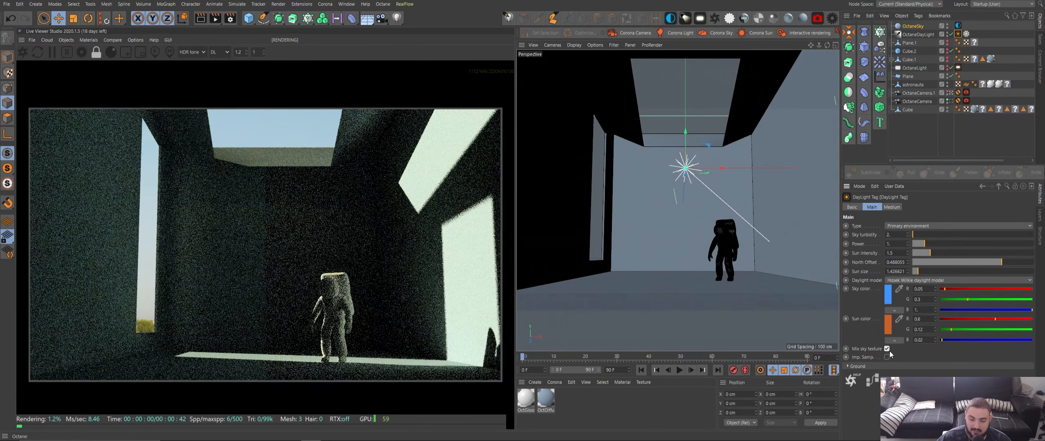
click(887, 348)
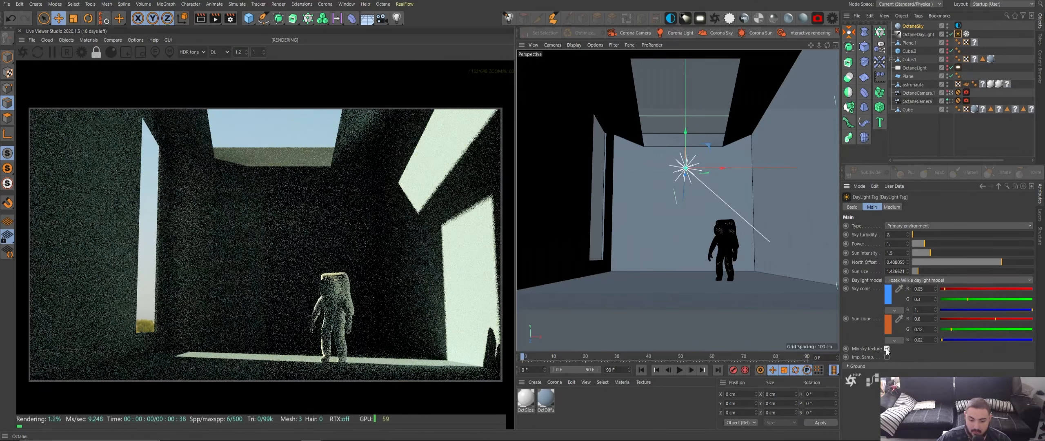
click(887, 348)
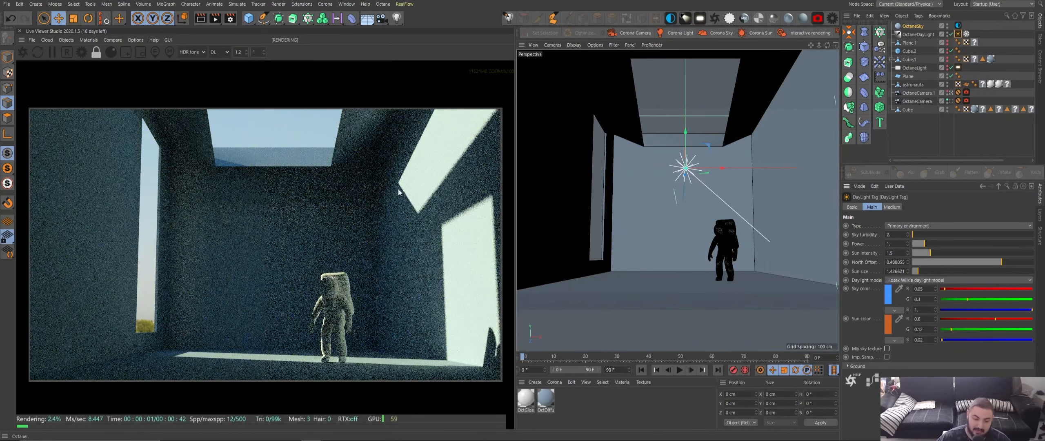
Set the environment tag's RotY to about -0.137 and try a higher environment power
click(958, 26)
mouse_move(960, 294)
mouse_down()
mouse_move(986, 294)
mouse_move(959, 294)
mouse_up()
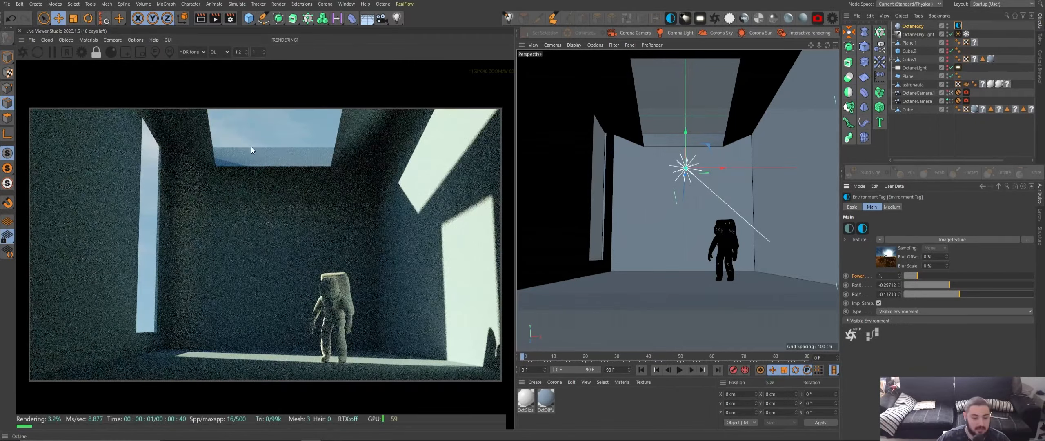
drag(915, 275, 924, 272)
Set the gamma of the environment's HDRI image to 1.4
click(929, 239)
click(903, 282)
text(1.4)
key(Return)
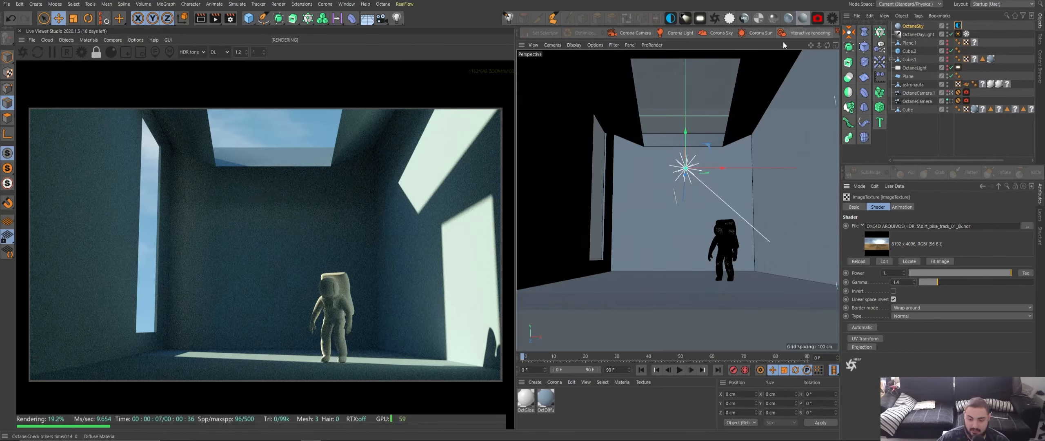
Create a new diffuse material, and try the blue-grey OctDiffuse1 material on the room and the astronaut, undoing the astronaut's assignment
click(803, 18)
click(568, 399)
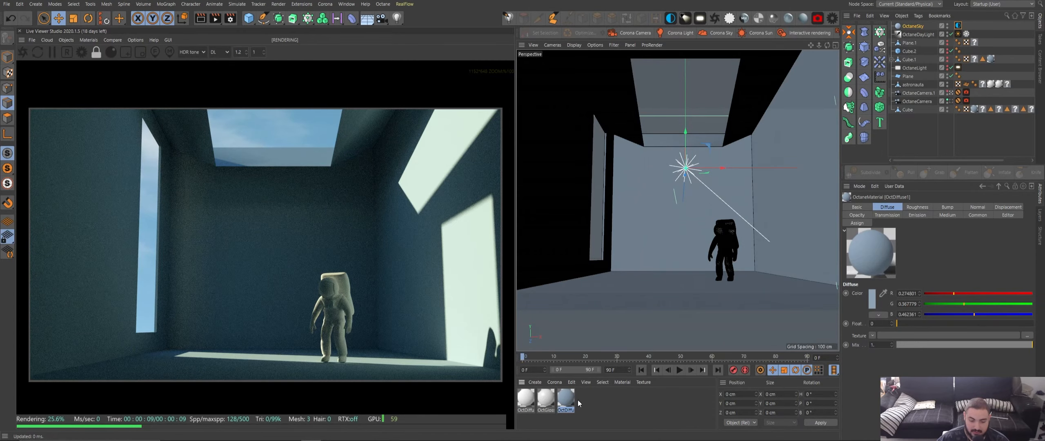
drag(575, 304, 580, 286)
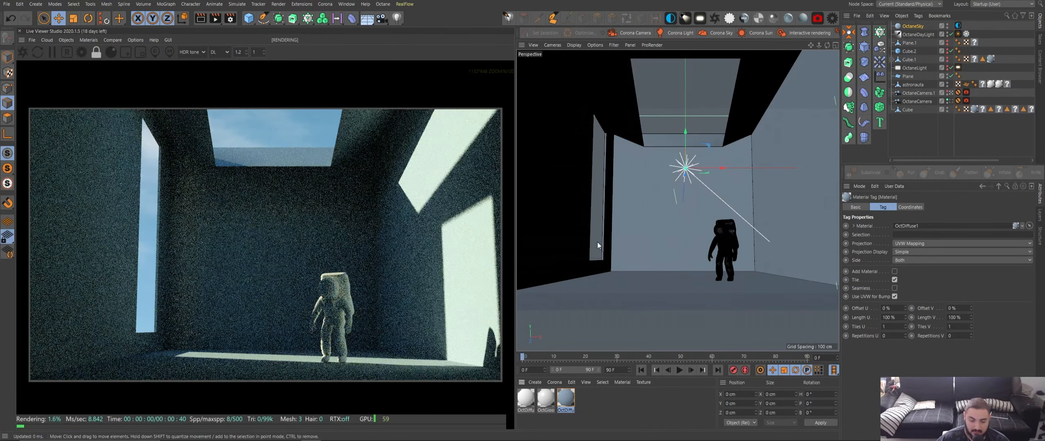
drag(754, 237, 732, 233)
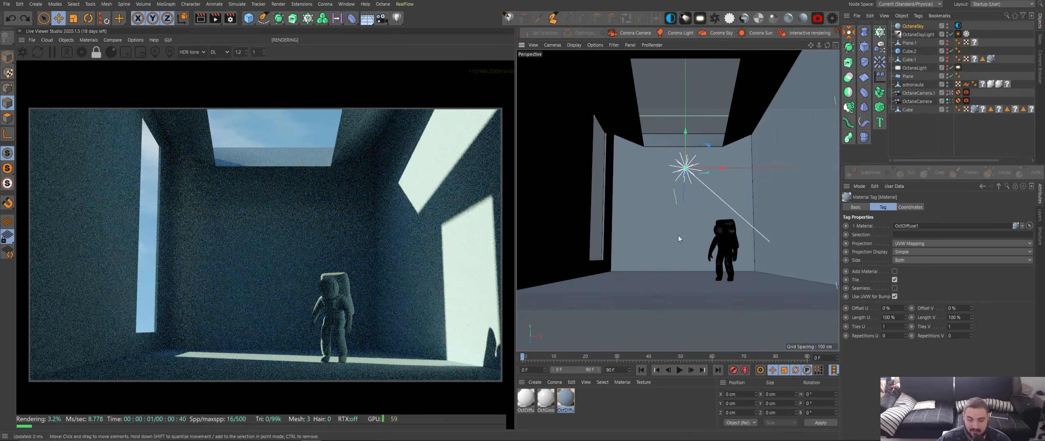
key(ctrl+z)
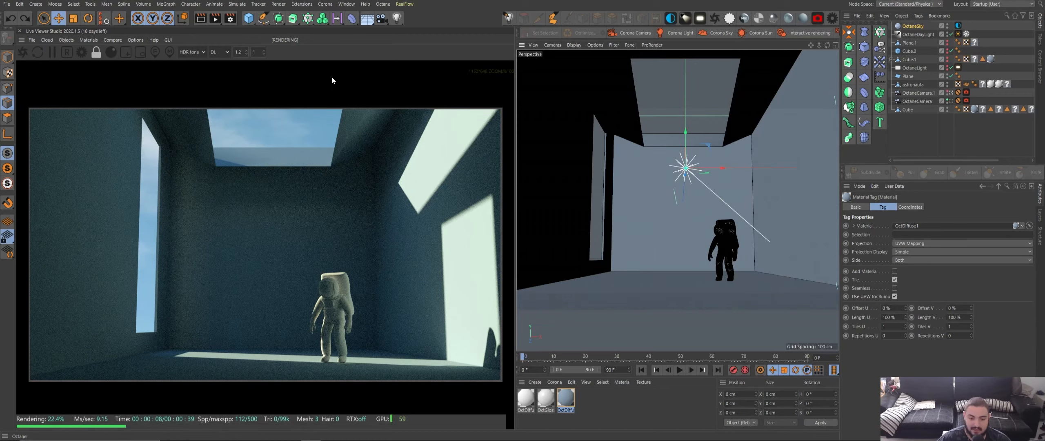
Leave the astronaut scene for the other open project, widen the Live Viewer and delete the project's Octane daylight
click(503, 252)
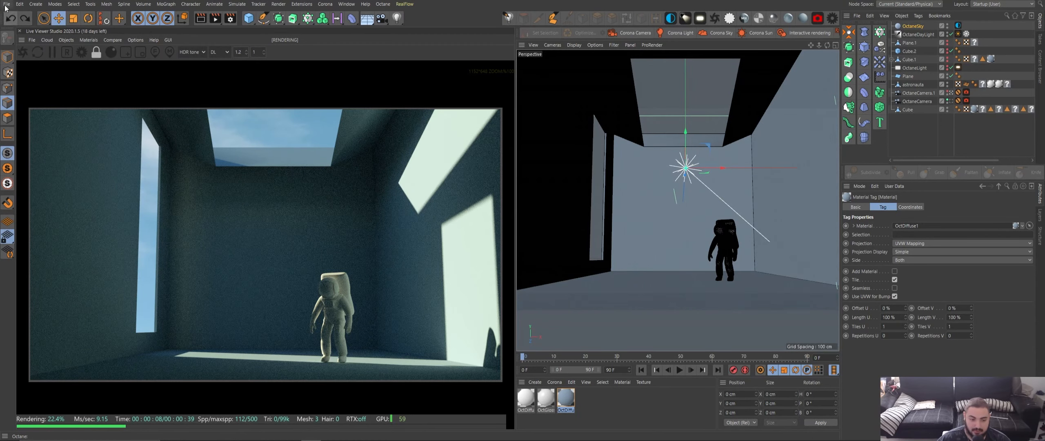
click(5, 5)
click(29, 53)
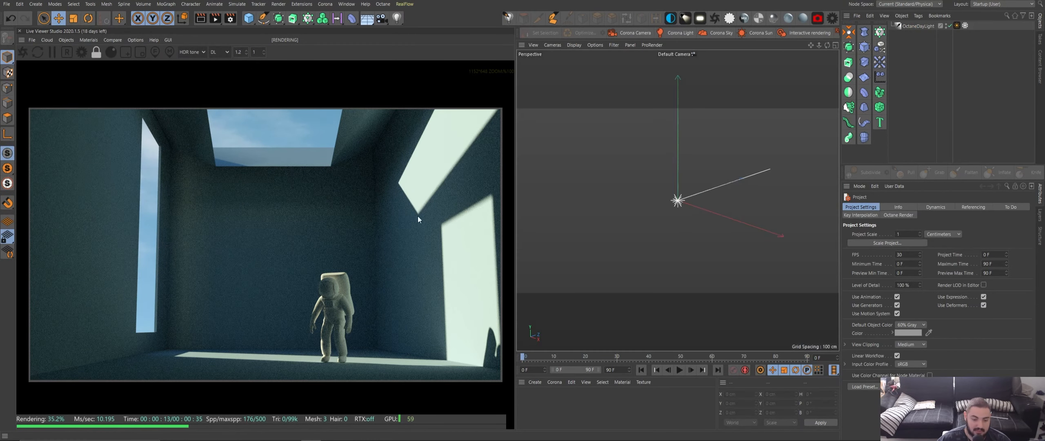
click(41, 50)
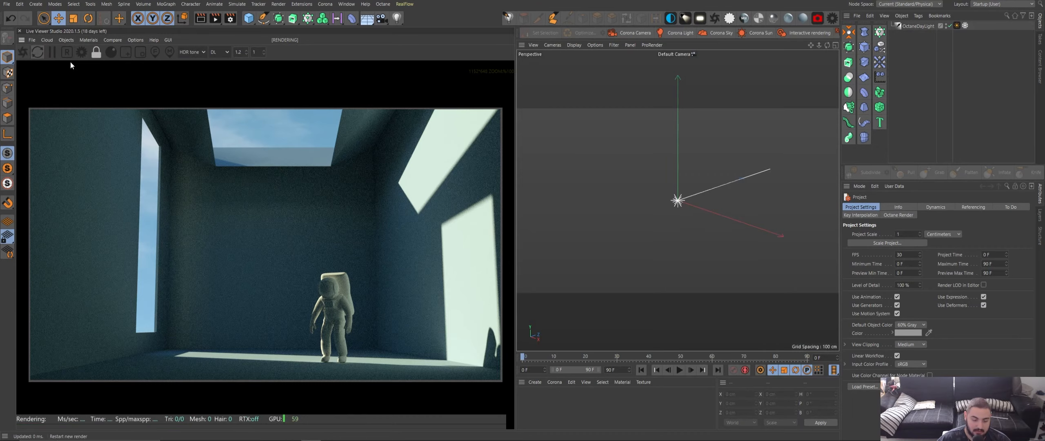
drag(515, 146, 575, 146)
click(915, 27)
key(Delete)
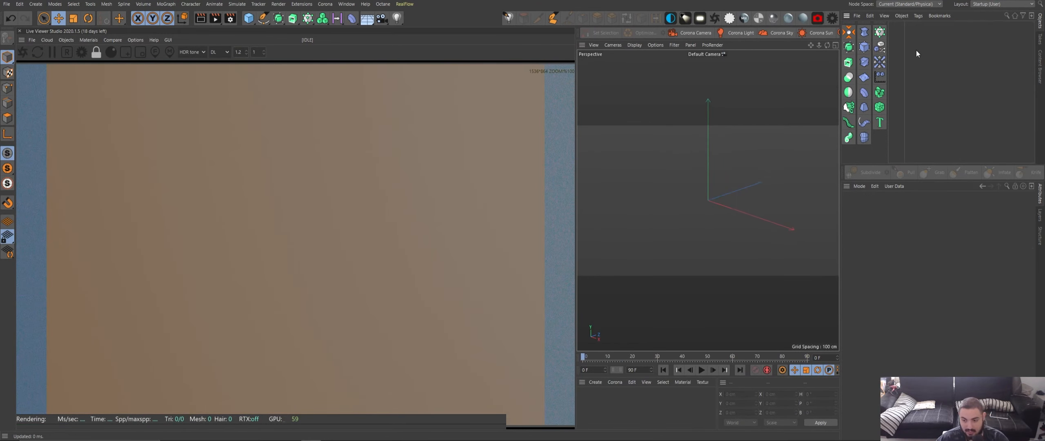
Undock the Live Viewer and close its window
click(23, 41)
click(37, 45)
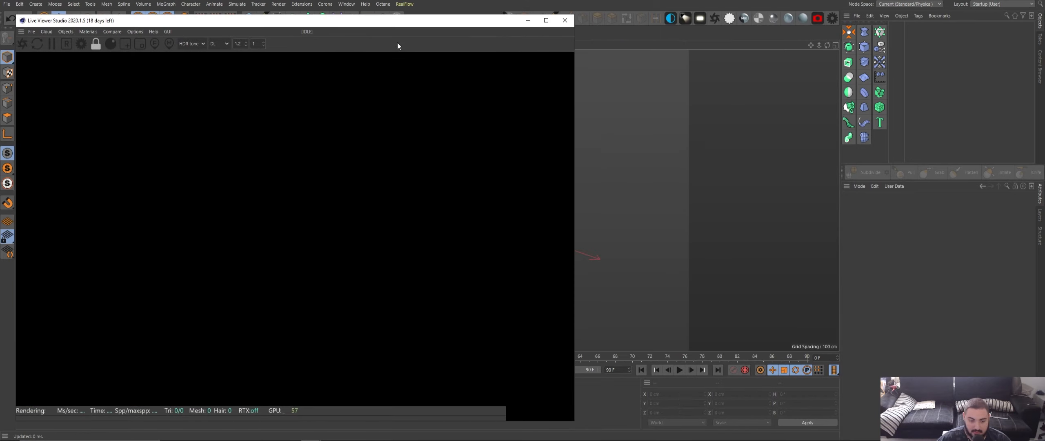
click(565, 20)
Add a plane and set both its width and height to 8000 cm
click(248, 18)
click(357, 49)
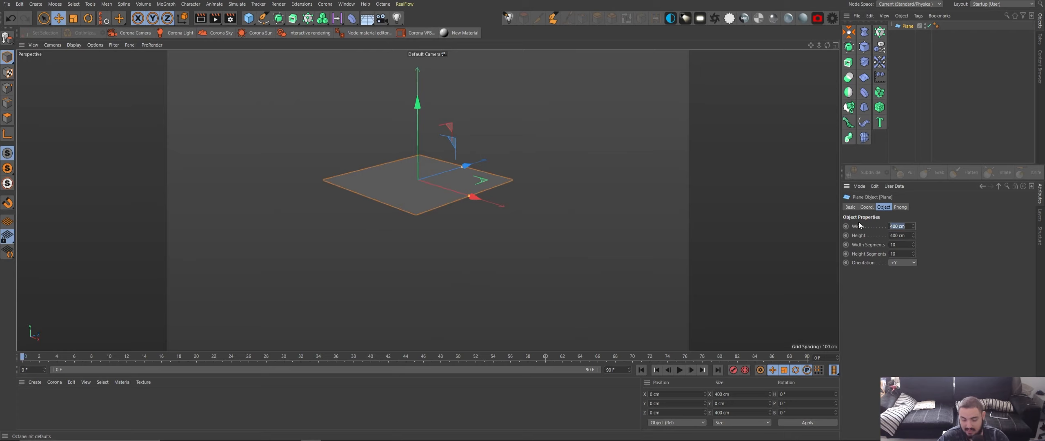
text(80000)
key(Return)
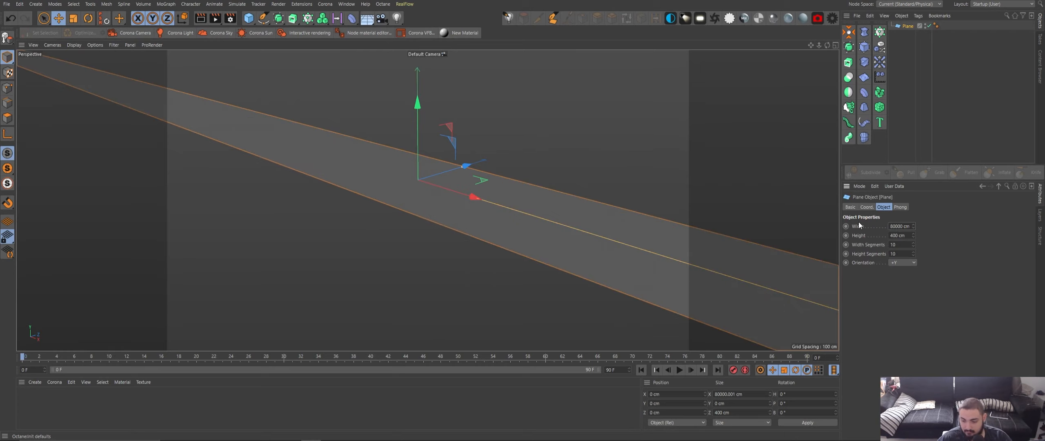
text(8000)
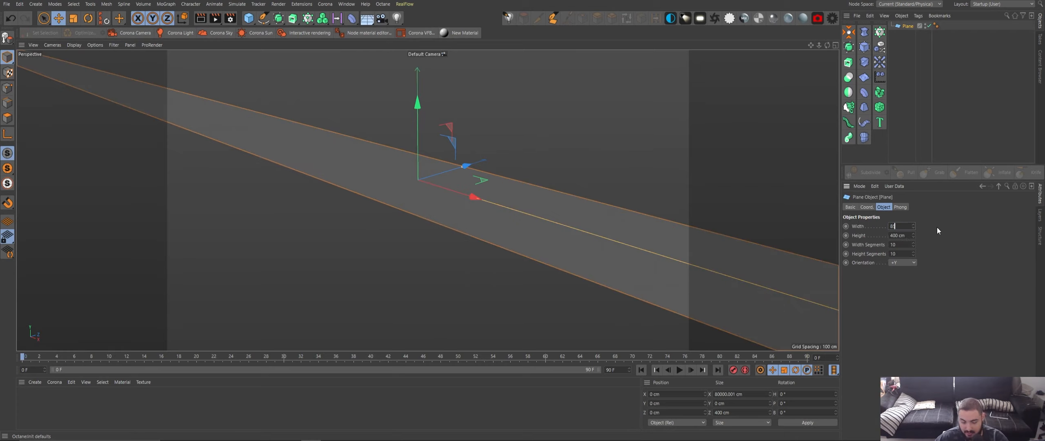
key(Return)
key(Tab)
text(8000)
key(Return)
alt+drag(457, 192, 532, 163)
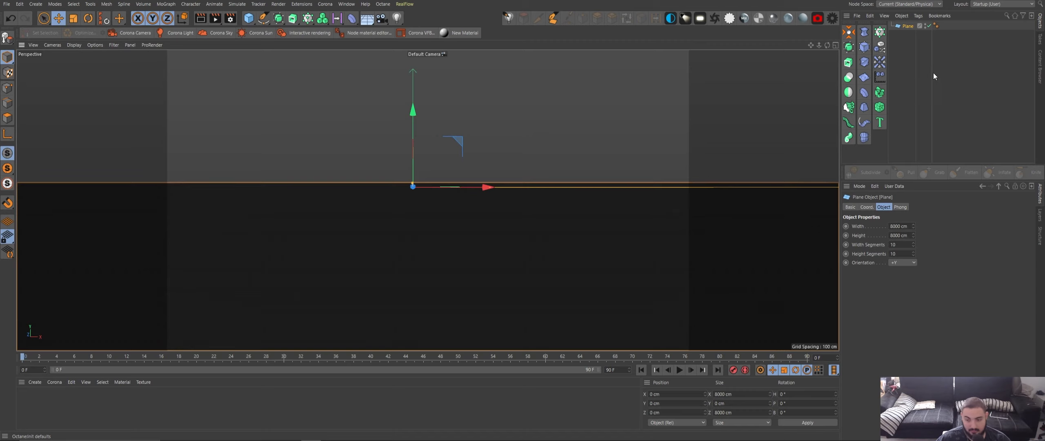
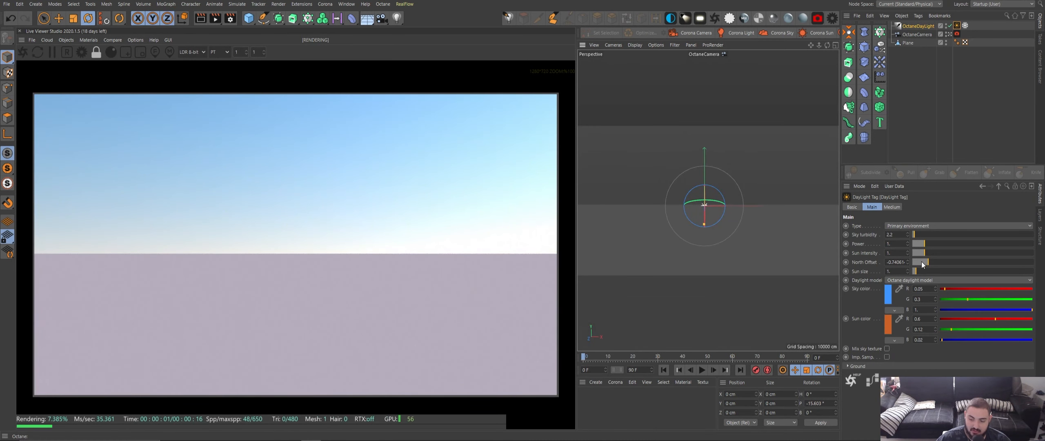
Set the daylight's sky turbidity to 2, sun size to 0.1, north offset to about -0.918 and sun intensity to 1.2, and pitch it to about -17.2°
drag(914, 235, 900, 233)
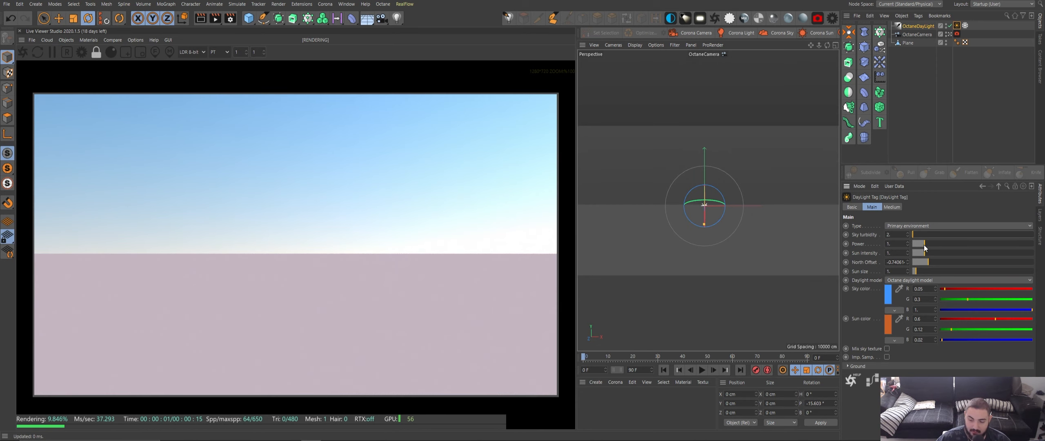
mouse_move(924, 270)
mouse_down()
mouse_move(910, 269)
mouse_move(914, 260)
mouse_up()
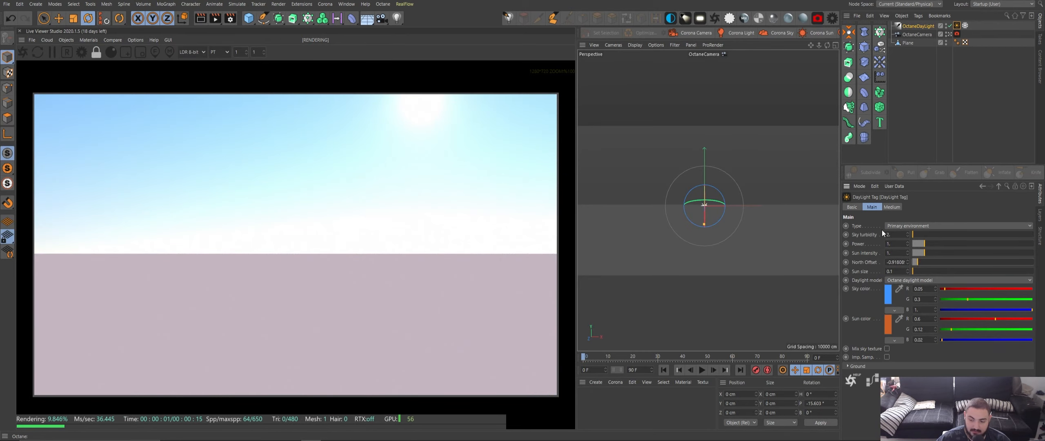
drag(704, 204, 703, 207)
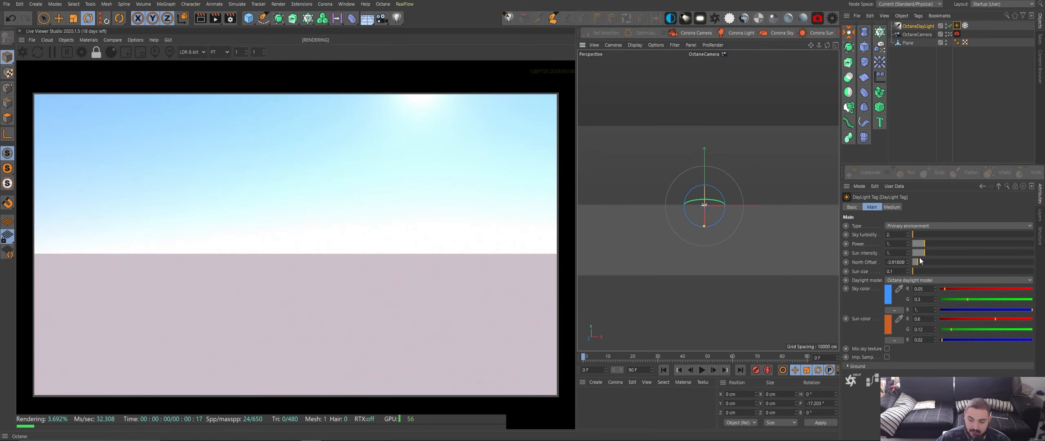
click(908, 252)
click(908, 252)
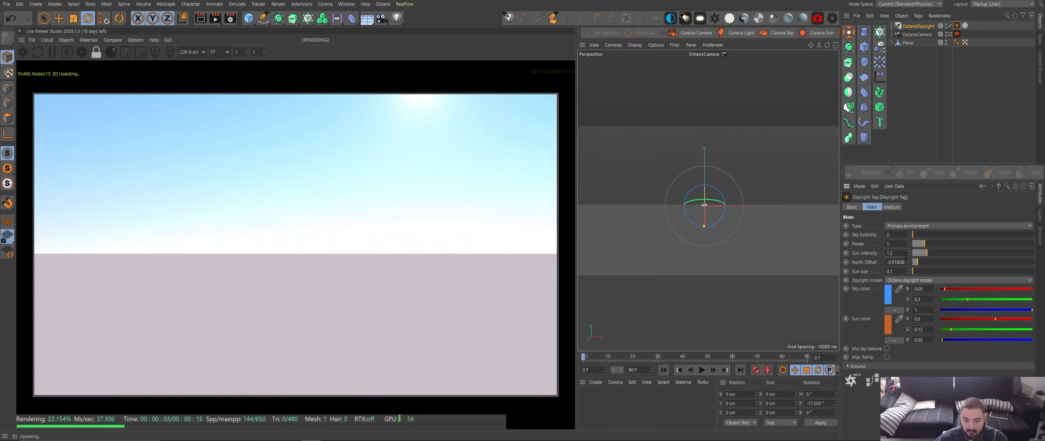
Create an Octane specular material and set its index to 1.3333
click(764, 19)
double_click(586, 398)
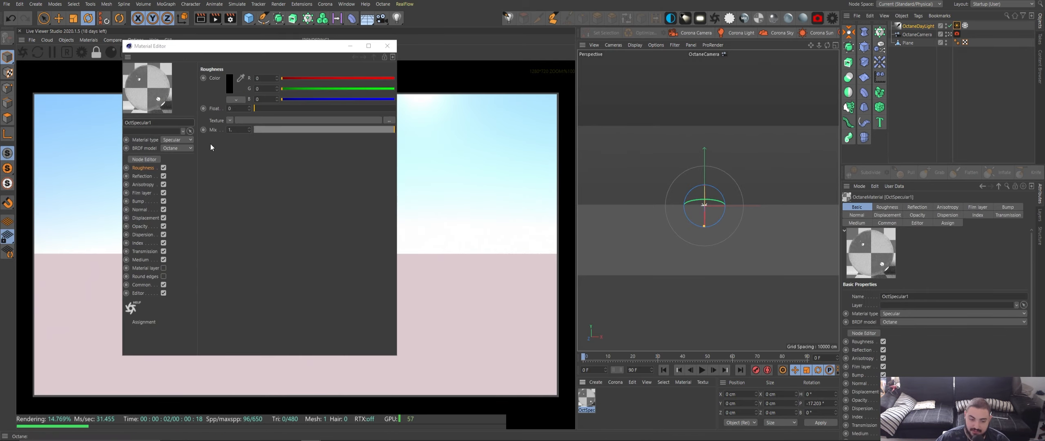
click(138, 243)
text(1,3333)
key(Return)
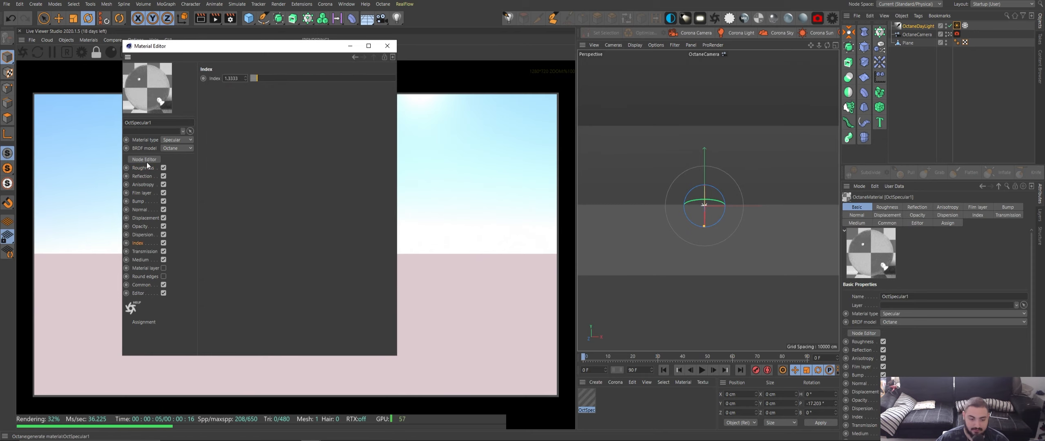
Enable fake shadows on the OctSpecular1 material and assign it to the plane
click(142, 285)
double_click(587, 398)
drag(588, 401, 619, 266)
Open OctSpecular1's node graph and connect a new Octane noise texture to its bump input
drag(805, 107, 739, 46)
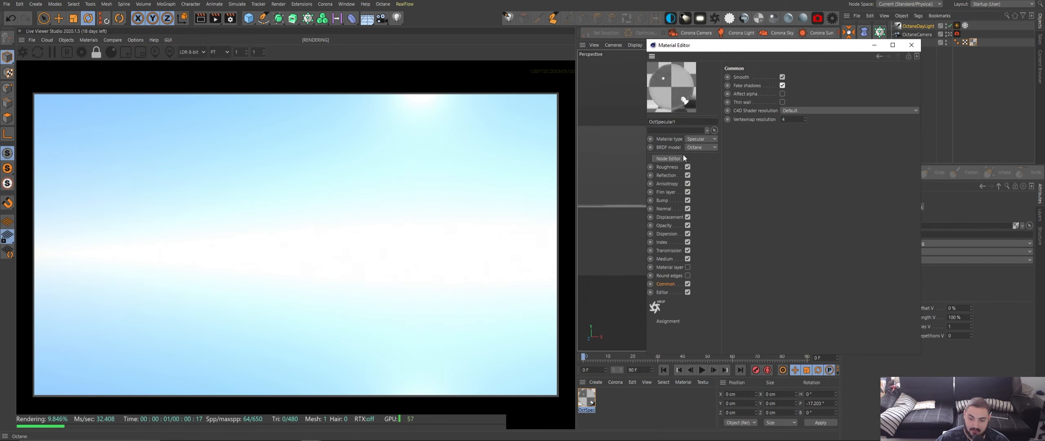
click(677, 158)
drag(390, 160, 770, 52)
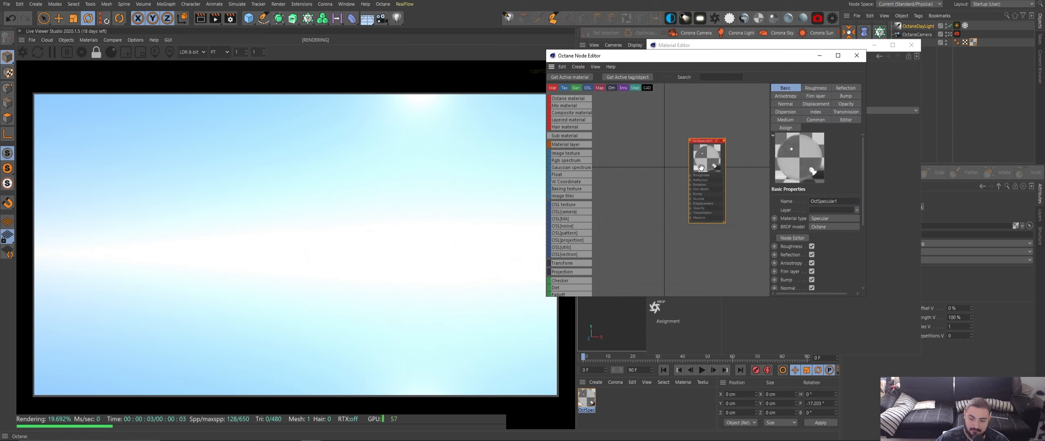
scroll(563, 259, down, 3)
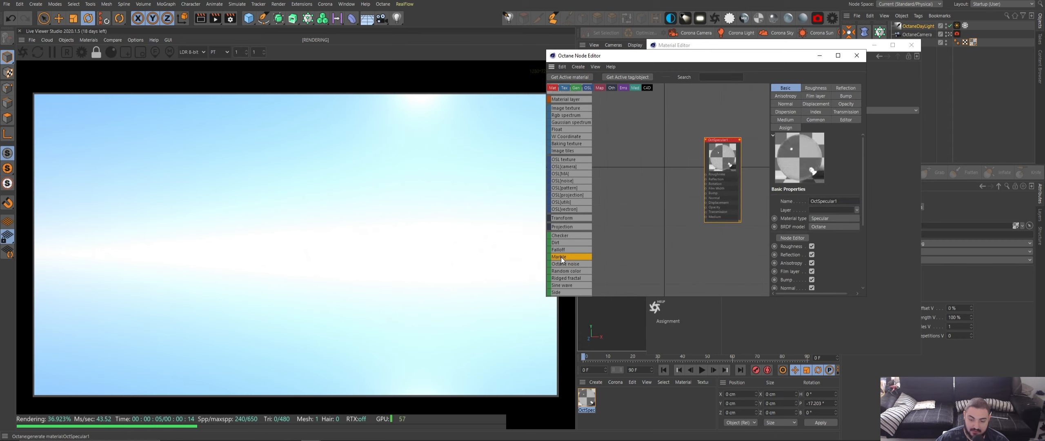
scroll(580, 271, down, 1)
drag(571, 248, 705, 193)
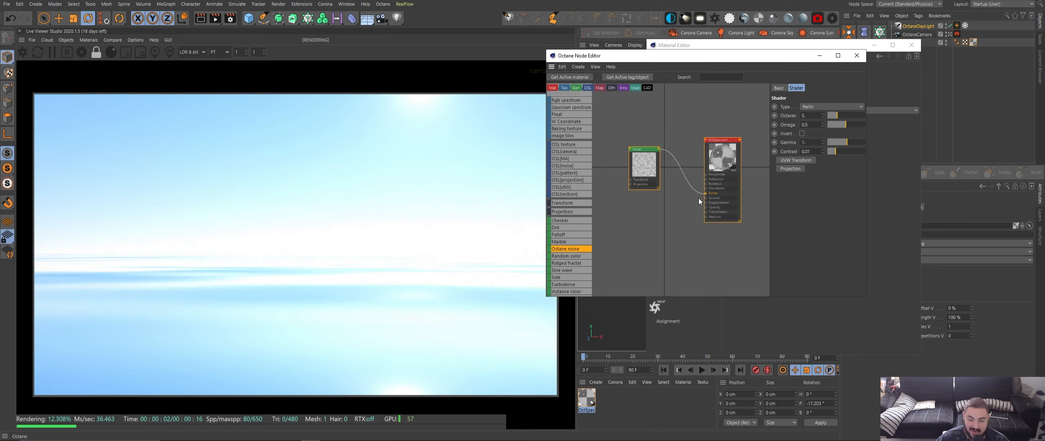
Set the noise node's omega to about 0.84 and tidy the node layout
drag(644, 164, 662, 171)
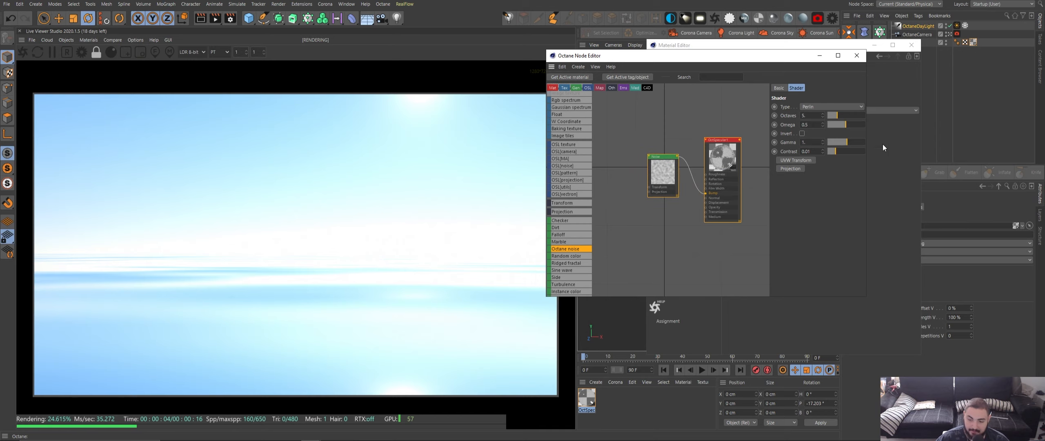
drag(841, 124, 923, 127)
drag(673, 182, 707, 181)
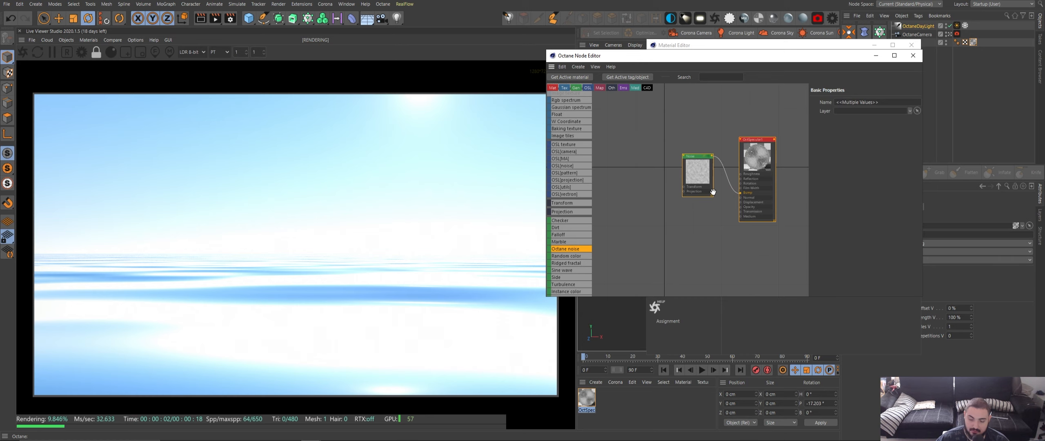
click(748, 200)
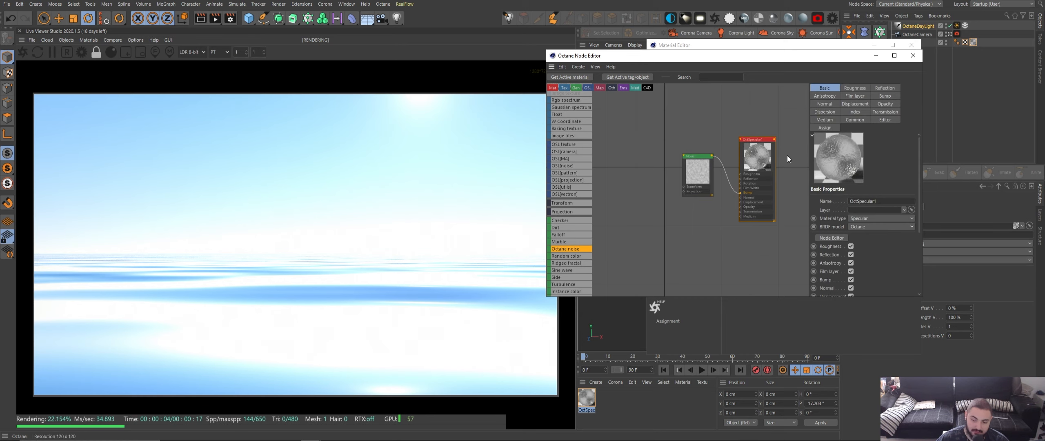
Add UVW transform and texture projection nodes to the noise and arrange them beside it
click(697, 171)
click(823, 169)
click(828, 161)
drag(657, 184, 647, 160)
drag(648, 181, 647, 207)
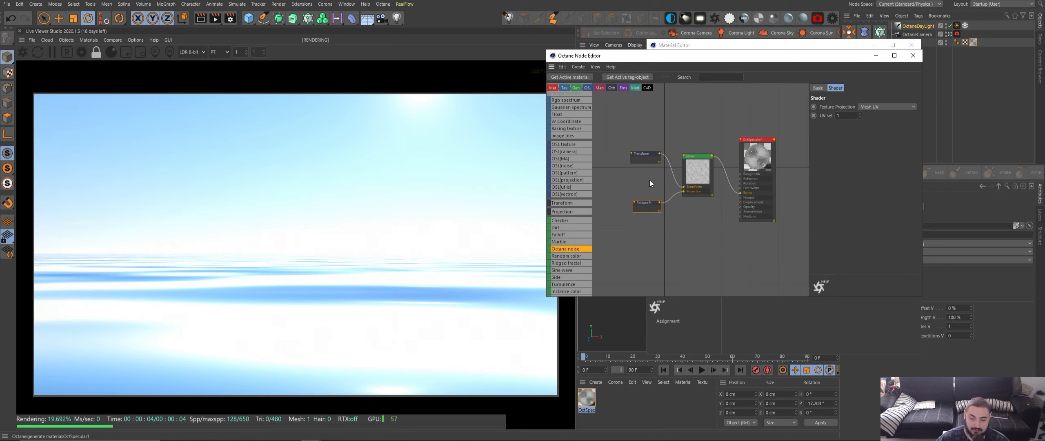
drag(644, 159, 644, 178)
Set the noise's texture projection to Box and its locked UVW scale to about 2.54
click(648, 207)
click(887, 107)
click(884, 116)
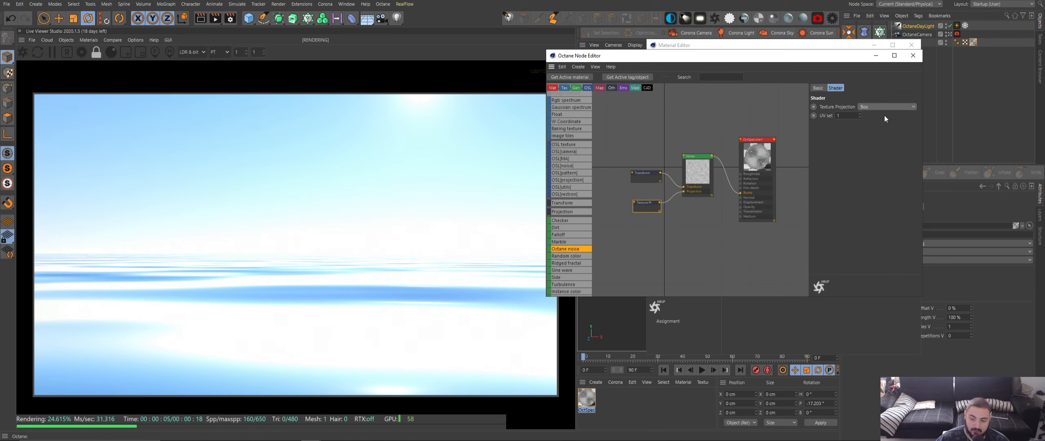
click(660, 176)
drag(898, 172, 908, 174)
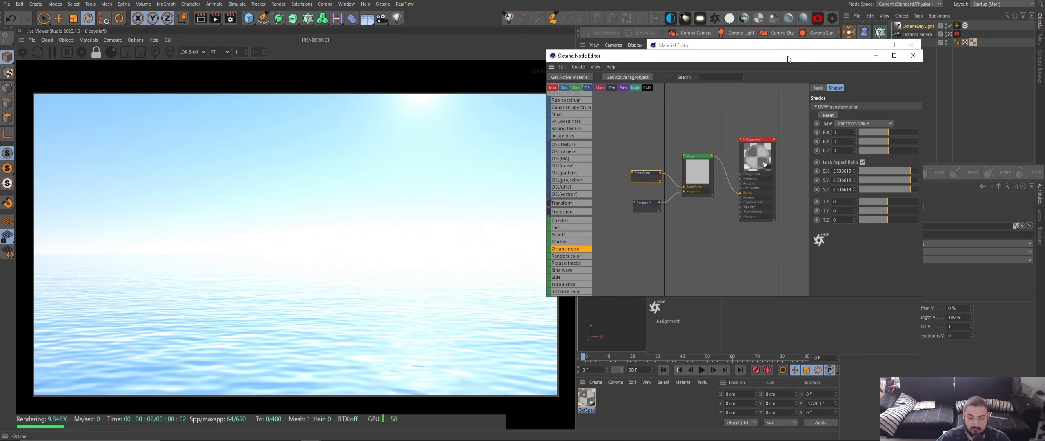
Set the noise node's octaves to 7 and its gamma to about 0.79
click(696, 160)
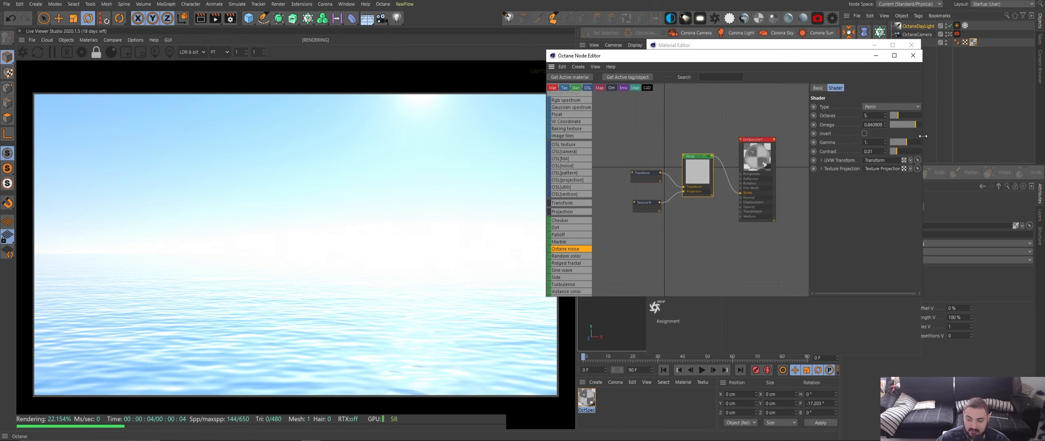
mouse_move(958, 145)
mouse_down()
mouse_move(968, 145)
mouse_move(958, 145)
mouse_up()
drag(952, 116, 956, 119)
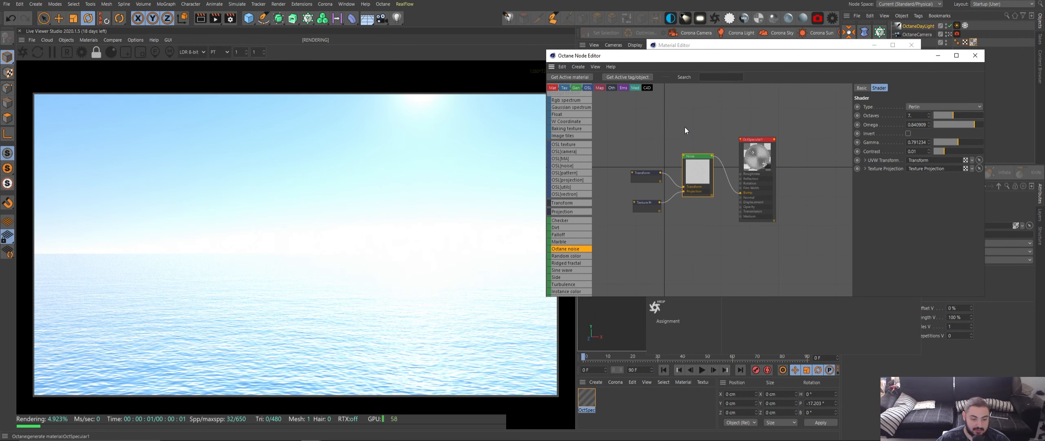
drag(943, 118, 954, 118)
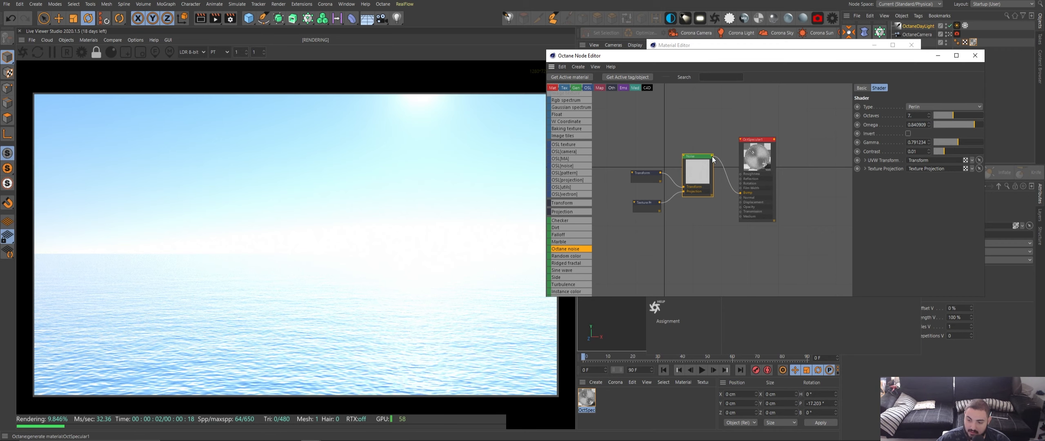
Try other noise types such as Chips on the water bump, and return the type to Perlin
click(943, 106)
click(939, 124)
click(937, 107)
click(929, 142)
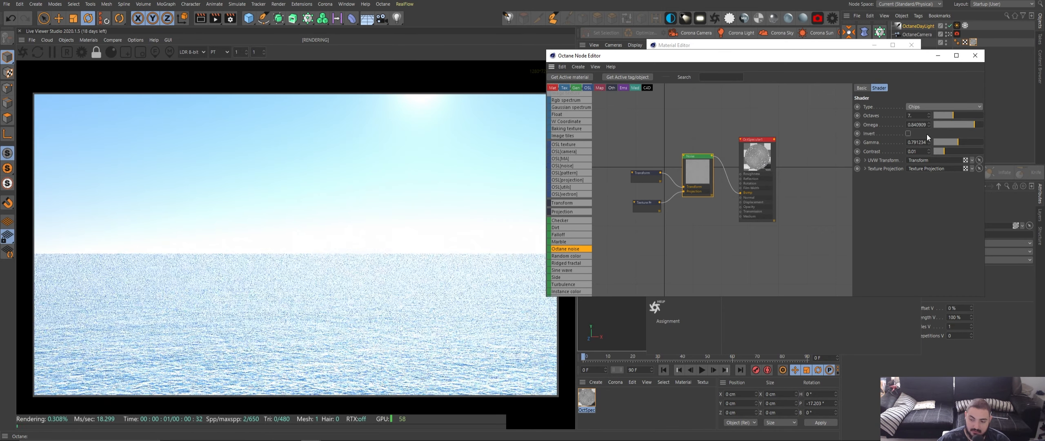
click(928, 107)
click(923, 115)
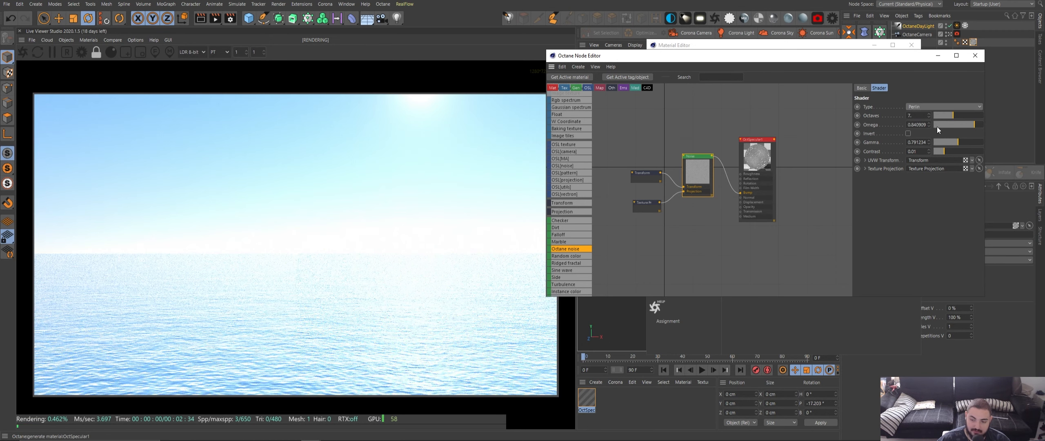
Set the noise's omega to about 0.65 and gamma to about 1.26, try inverting it, and close the node editor
drag(970, 126, 966, 125)
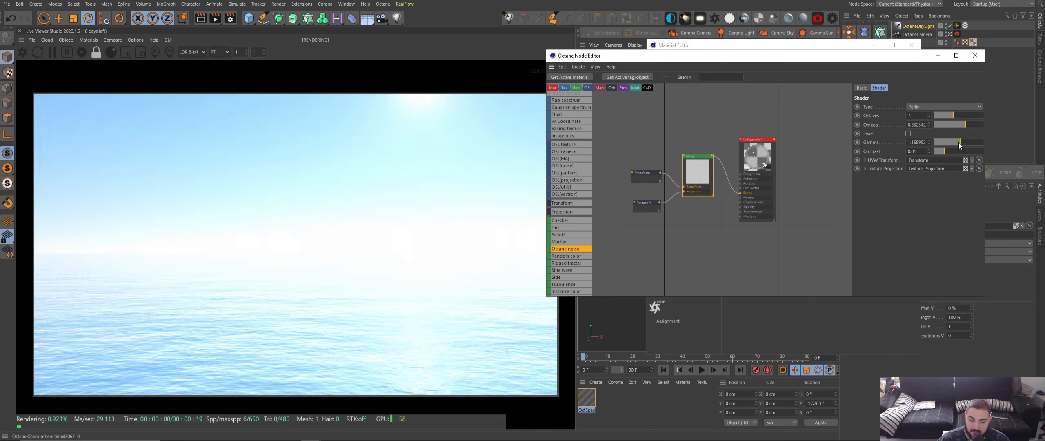
drag(954, 145, 960, 145)
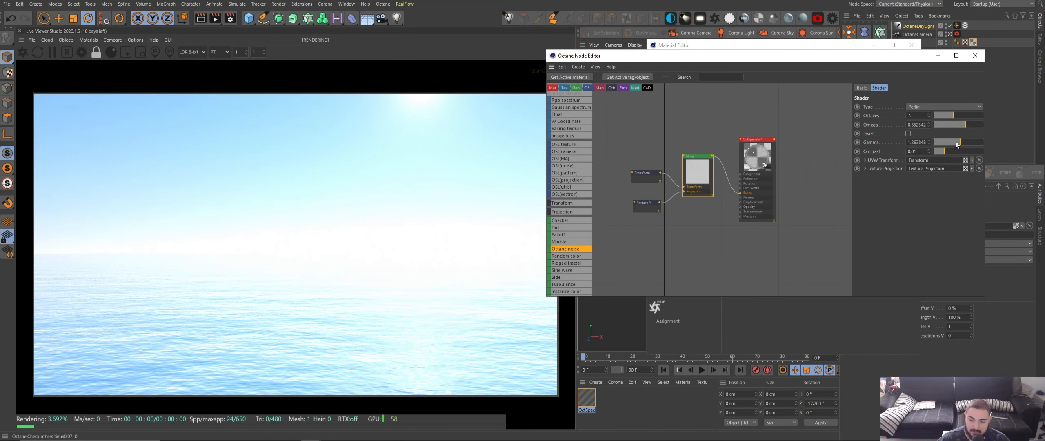
click(908, 134)
click(908, 134)
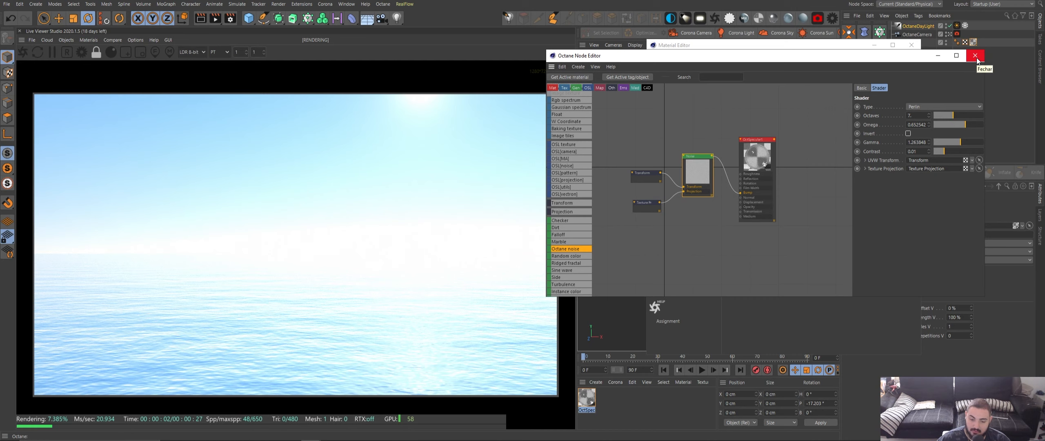
click(975, 56)
Set the daylight's north offset to -1 and rotate the sun down to the horizon at about -0.8° pitch
drag(708, 226, 709, 205)
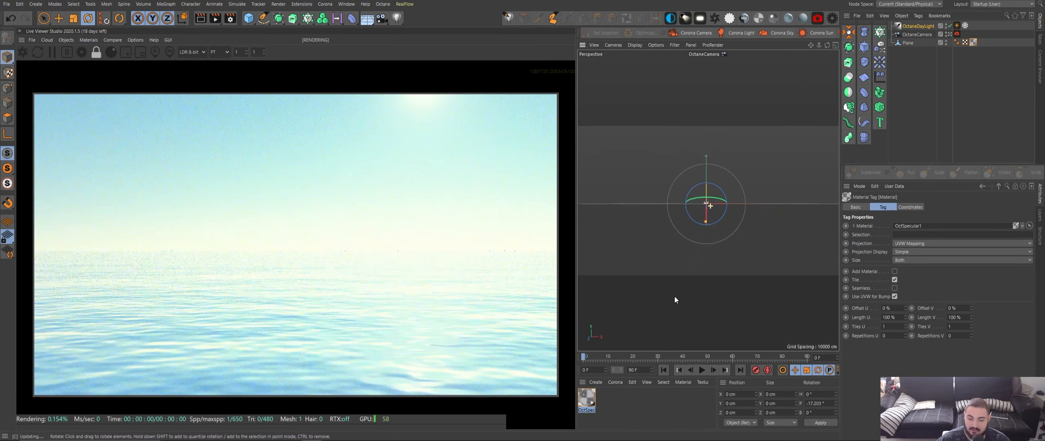
drag(716, 234, 716, 220)
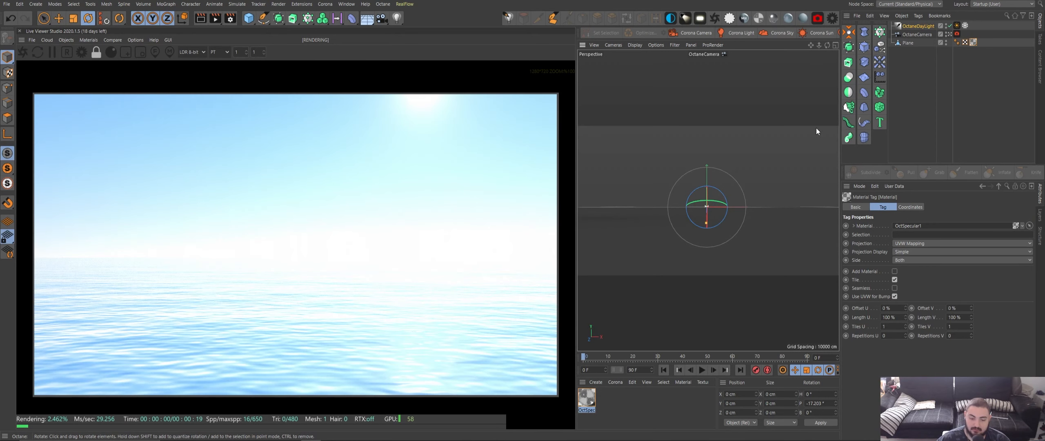
click(957, 25)
mouse_move(916, 266)
mouse_down()
mouse_move(942, 261)
mouse_move(908, 260)
mouse_up()
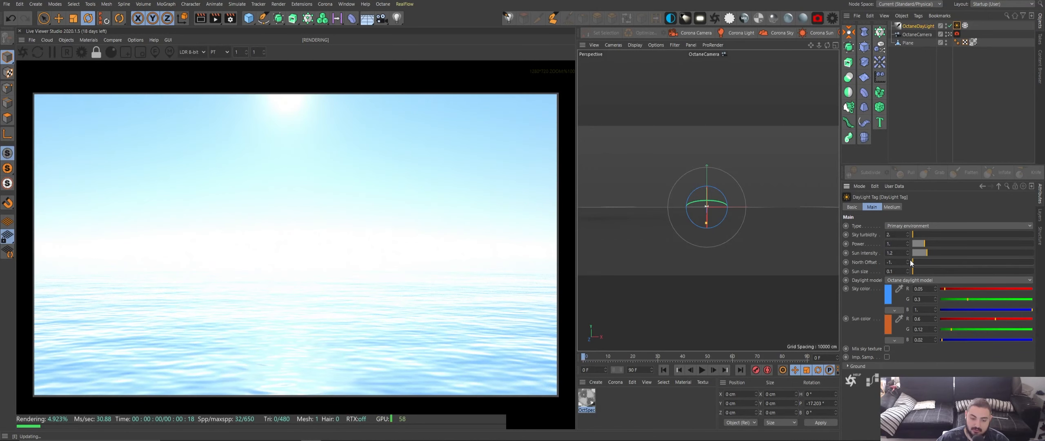
mouse_move(706, 195)
mouse_down()
mouse_move(708, 217)
mouse_move(707, 202)
mouse_up()
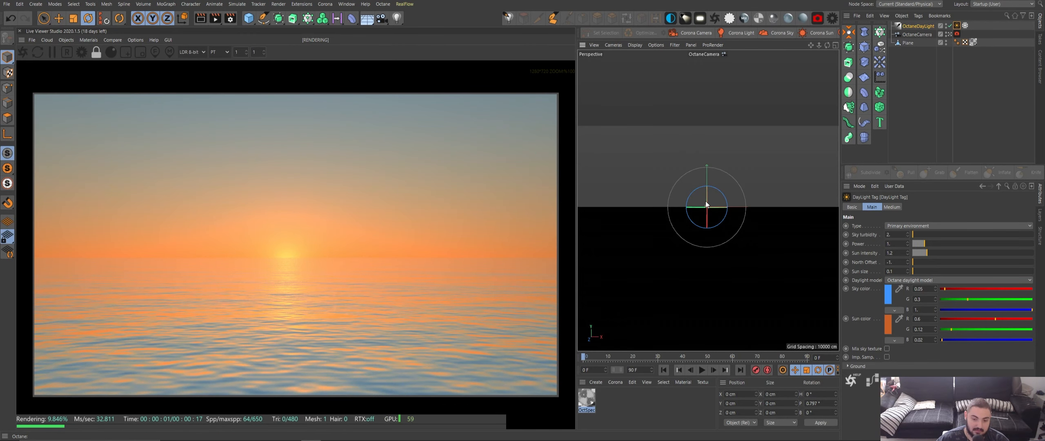
drag(705, 201, 706, 198)
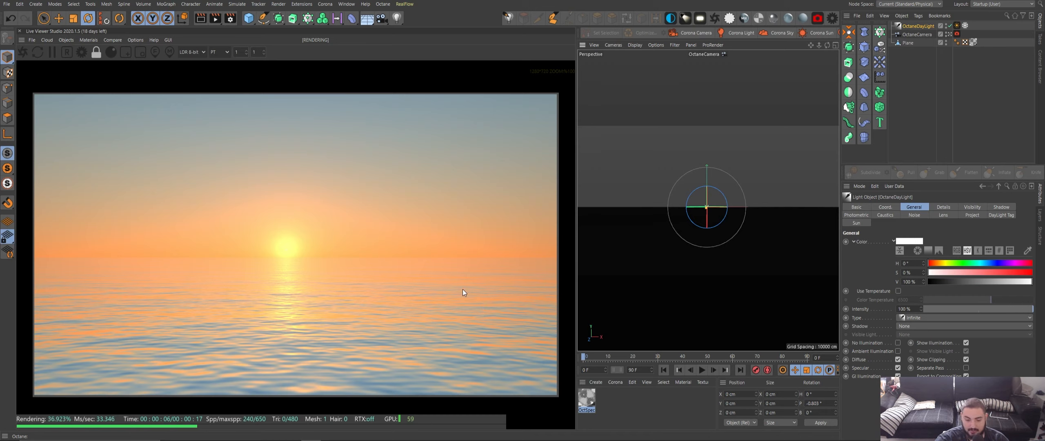
Try the maximum index and 1.02 on the OctSpecular1 water material, set the index to 1.335, and close the material editor
double_click(587, 399)
drag(207, 50, 718, 38)
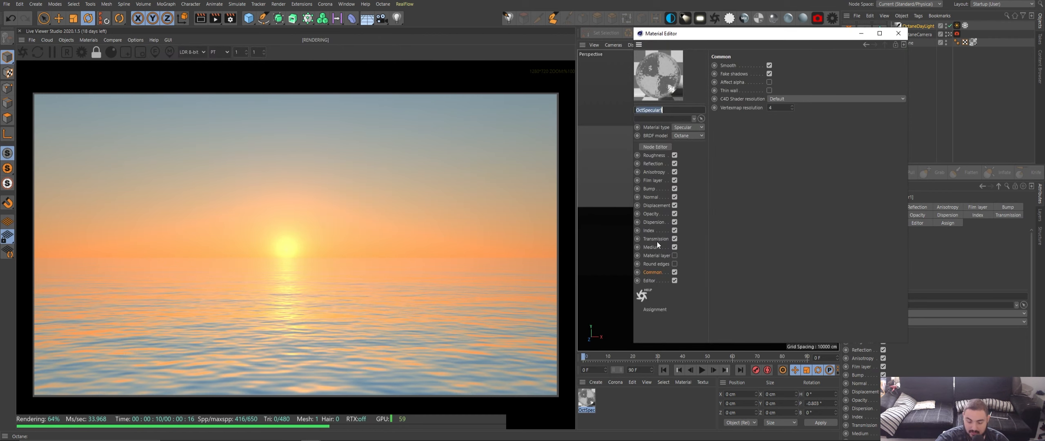
click(648, 231)
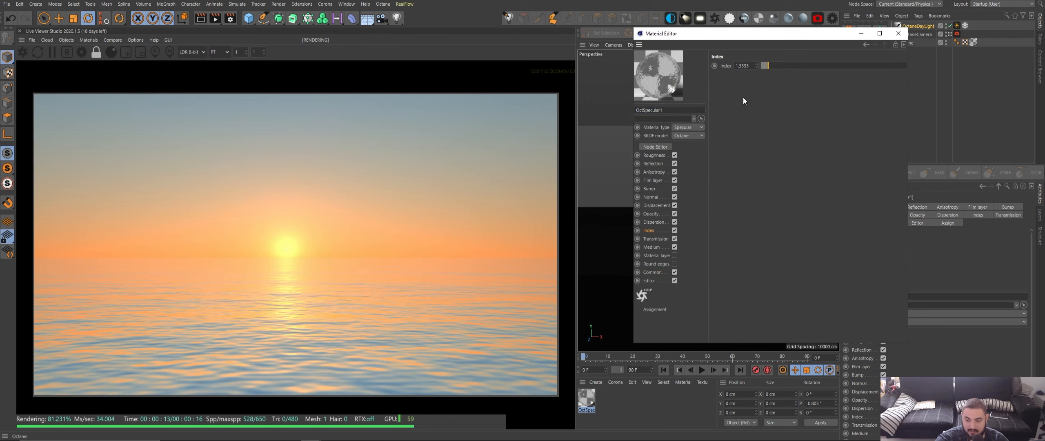
text(10,2)
key(Return)
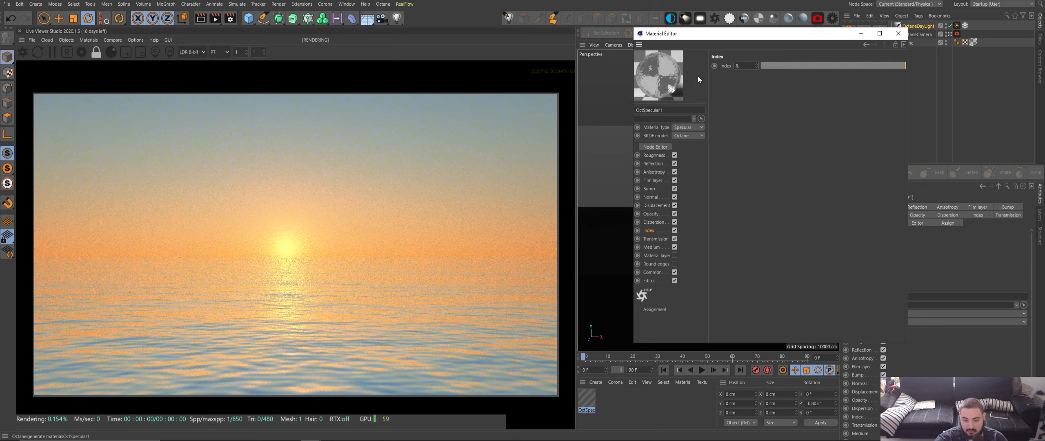
text(1.02)
key(Return)
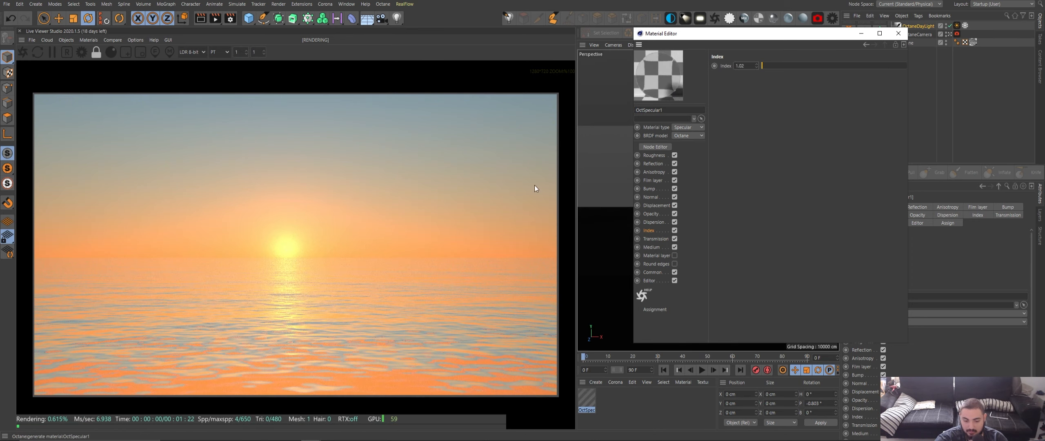
text(1,335)
key(Return)
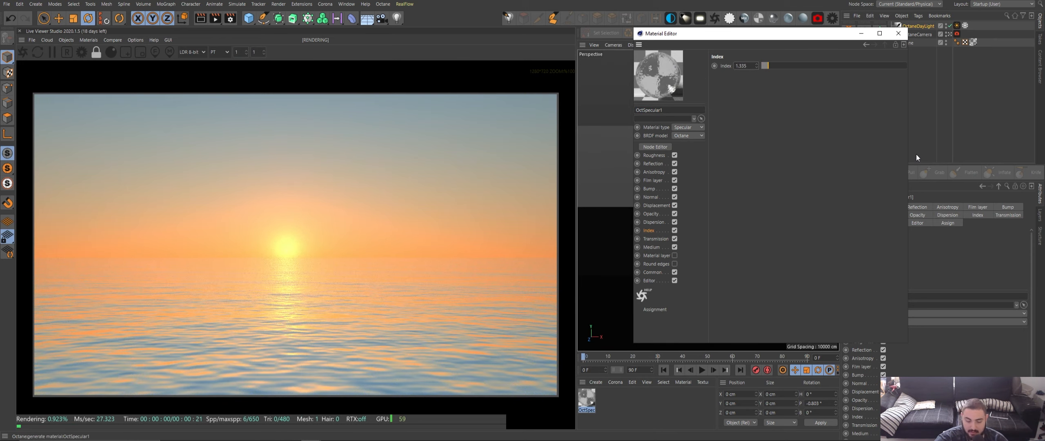
click(901, 34)
Enable post processing on the Octane camera and set its bloom power to about 21.7
click(955, 34)
click(989, 207)
click(870, 234)
drag(999, 241, 1001, 242)
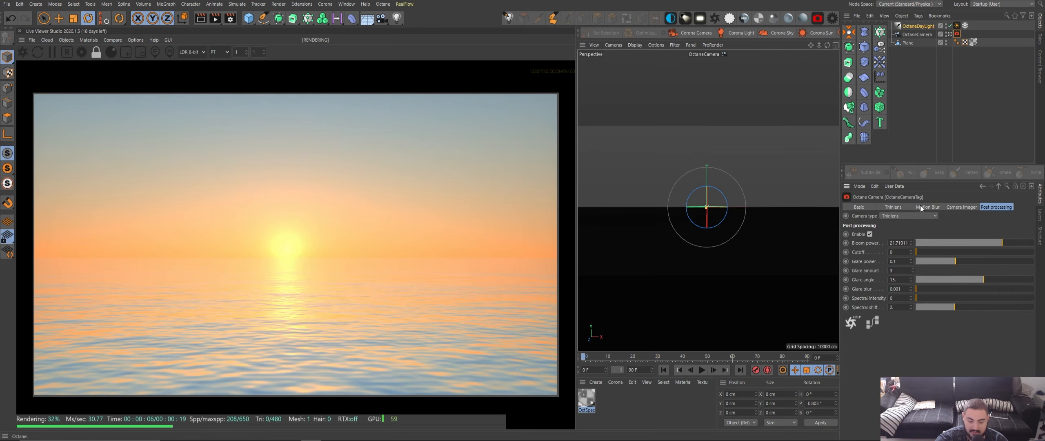
Set the daylight's sun size to about 11.03 and north offset to about -0.97, rotating the sun to about 2.7° heading and -1.1° pitch
click(956, 26)
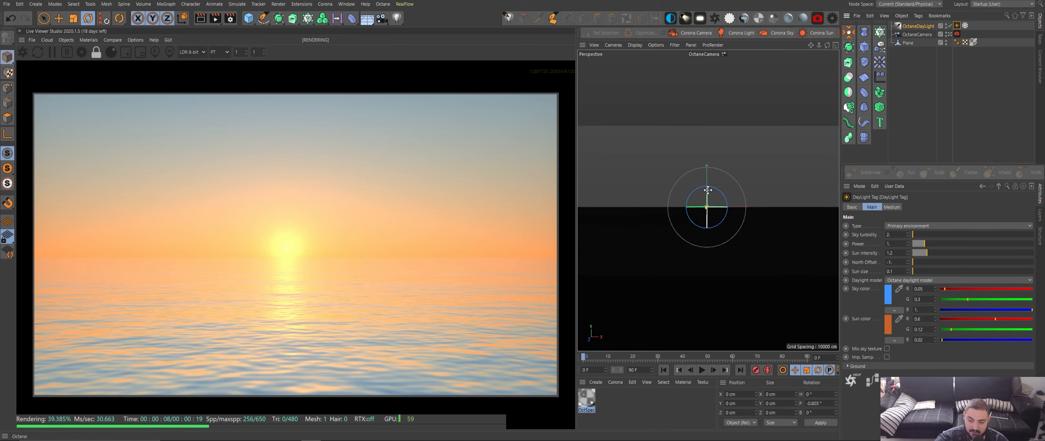
drag(707, 206, 710, 194)
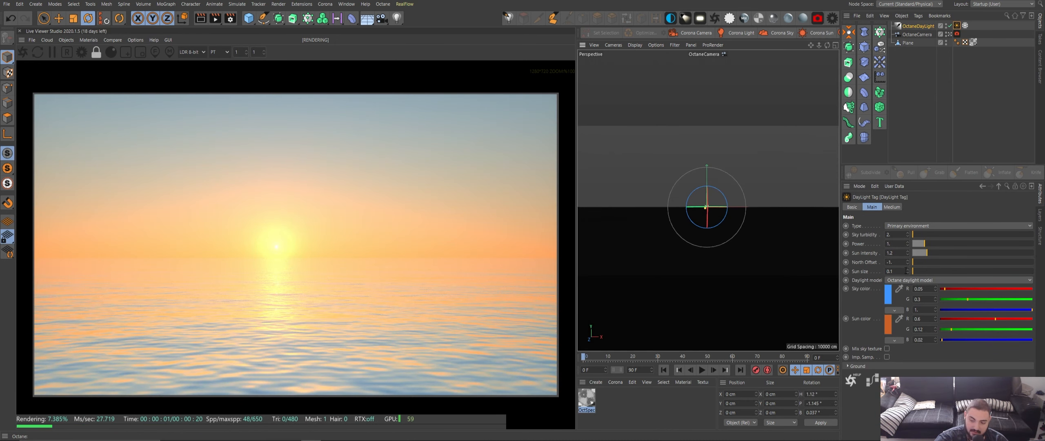
drag(913, 273, 956, 273)
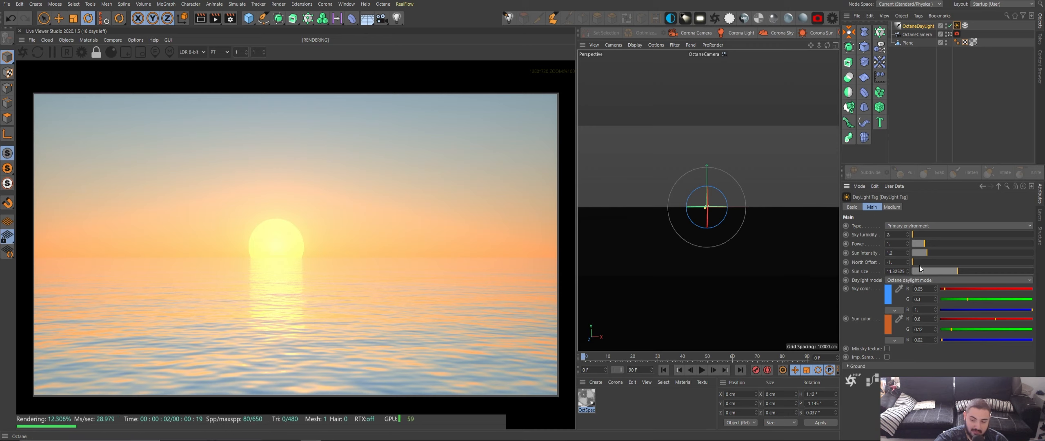
drag(914, 261, 914, 261)
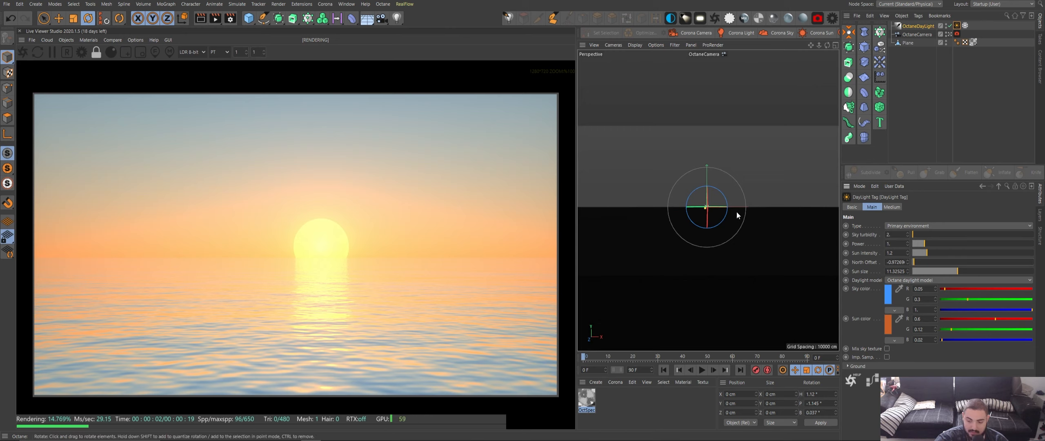
drag(726, 207, 715, 206)
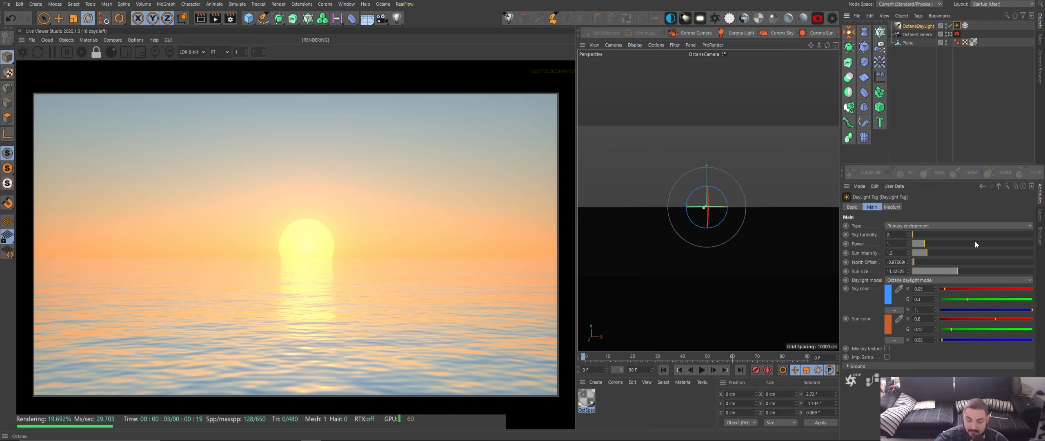
Set the sky turbidity to about 2.58 and sun size to about 12.04, and rotate the daylight to about 1.9° heading and -0.2° pitch
mouse_move(913, 234)
mouse_down()
mouse_move(933, 235)
mouse_move(906, 238)
mouse_move(919, 240)
mouse_up()
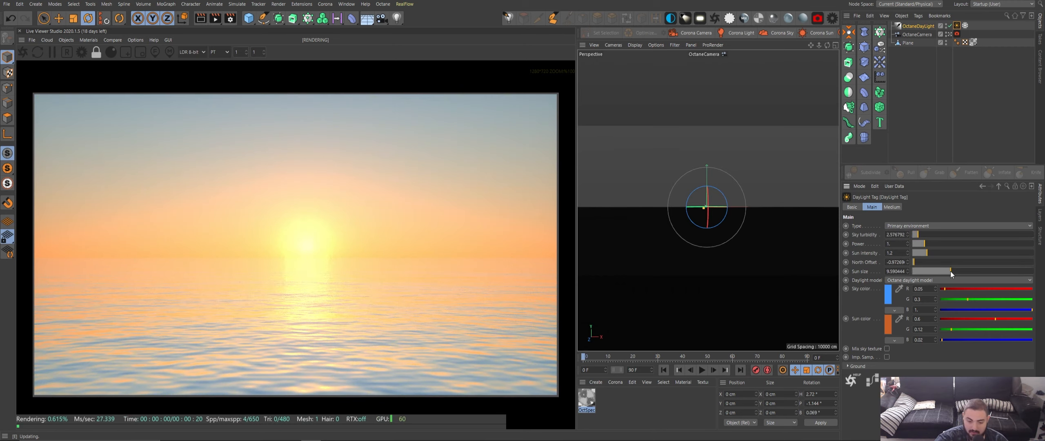
mouse_move(950, 271)
mouse_down()
mouse_move(933, 272)
mouse_move(960, 275)
mouse_up()
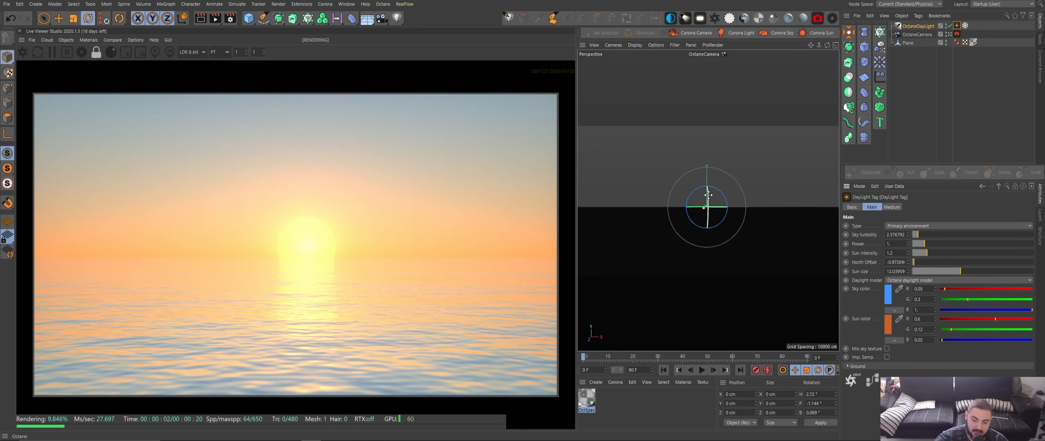
drag(722, 213, 708, 196)
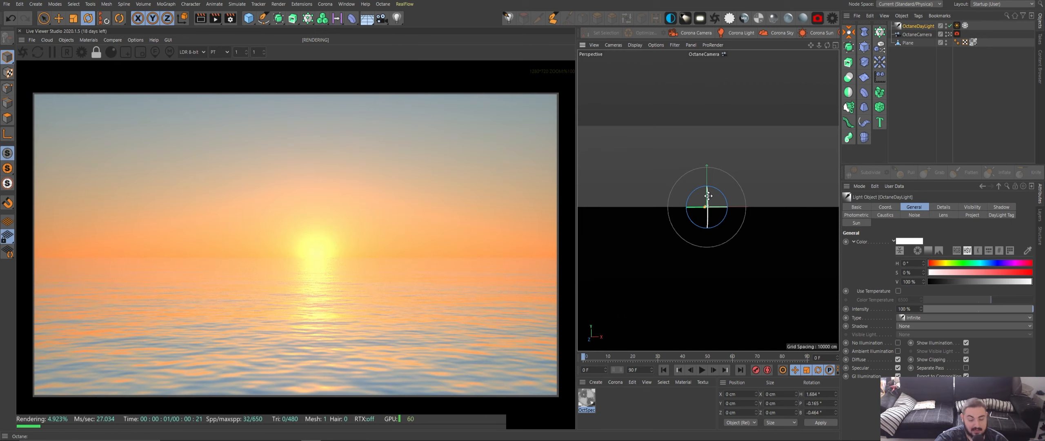